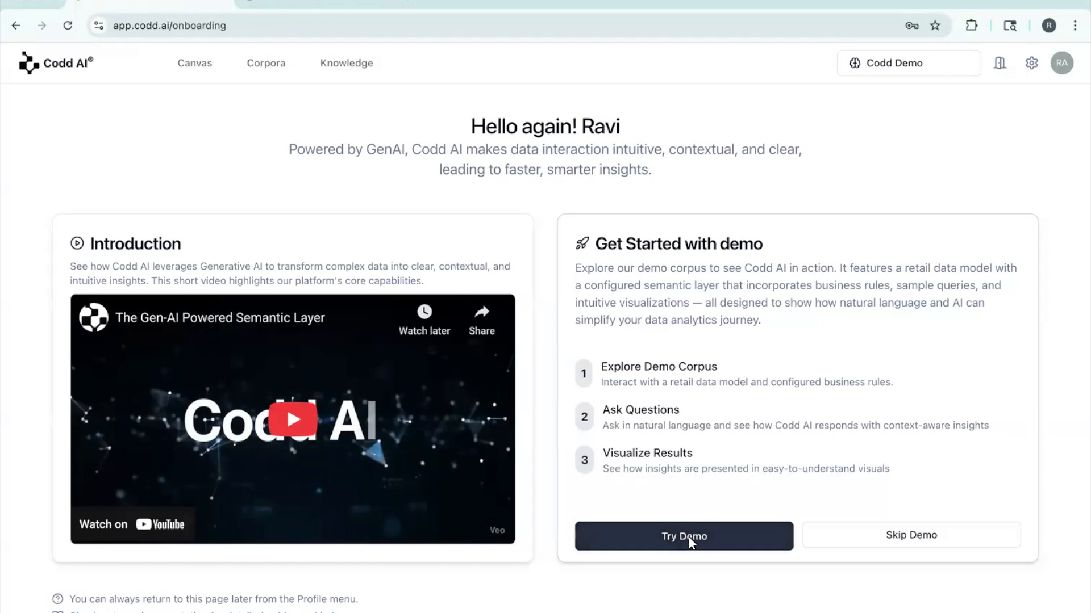
Start the Codd AI demo and look over its knowledge cells and the knowledge types that can be added
{"action": "left_click", "coordinate": [690, 541]}
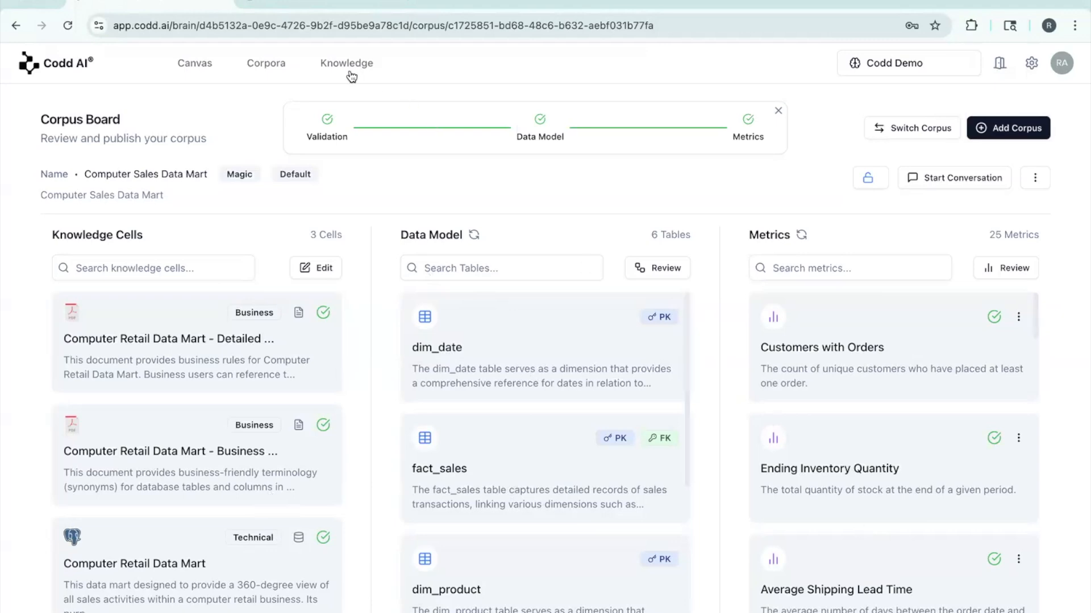
{"action": "left_click", "coordinate": [346, 67]}
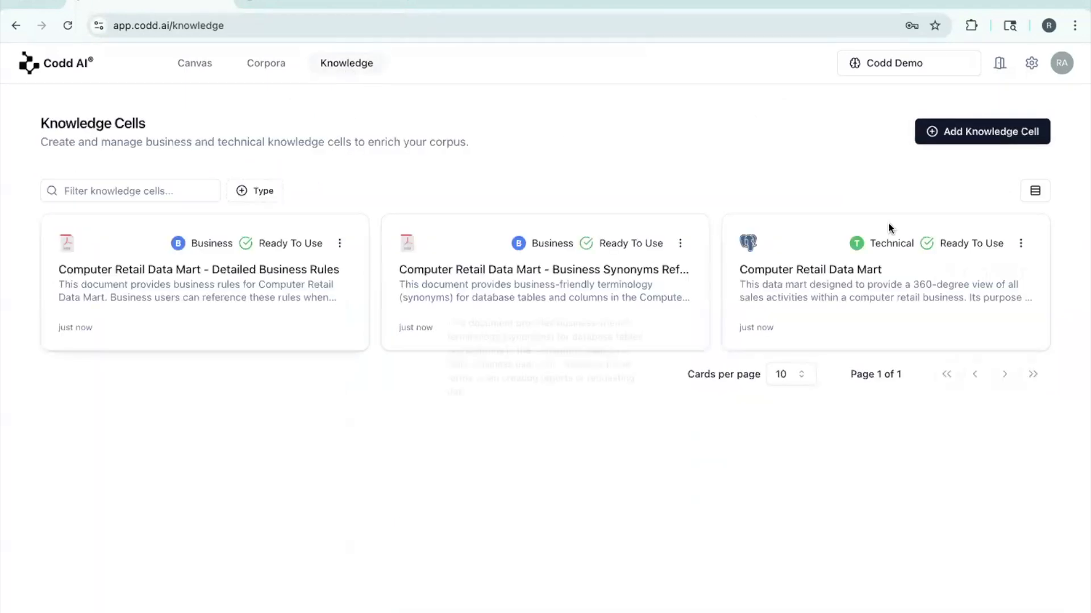
{"action": "left_click", "coordinate": [1014, 138]}
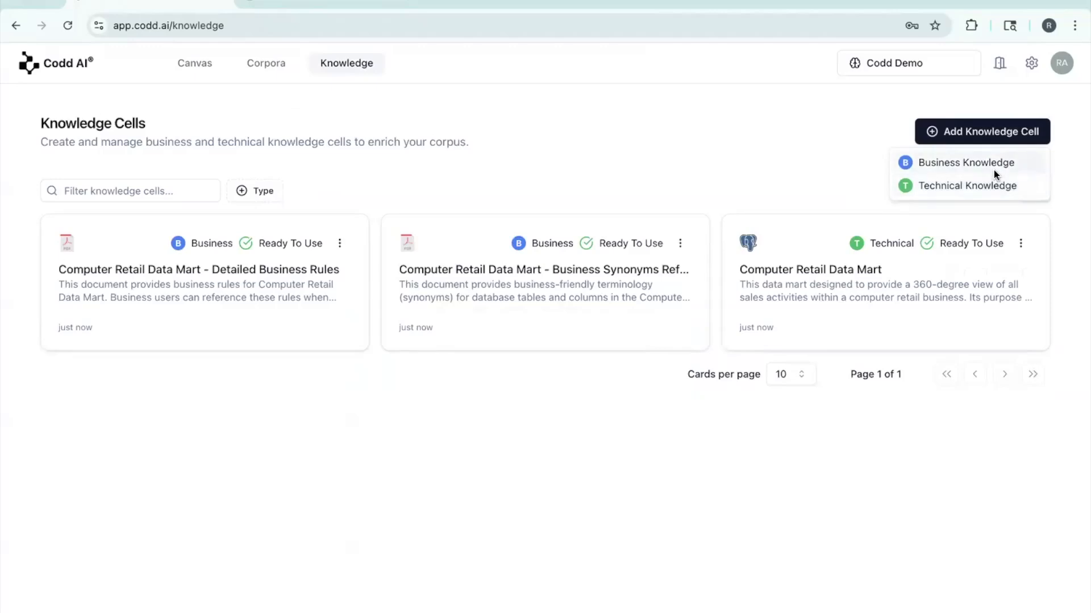
{"action": "left_click", "coordinate": [816, 142]}
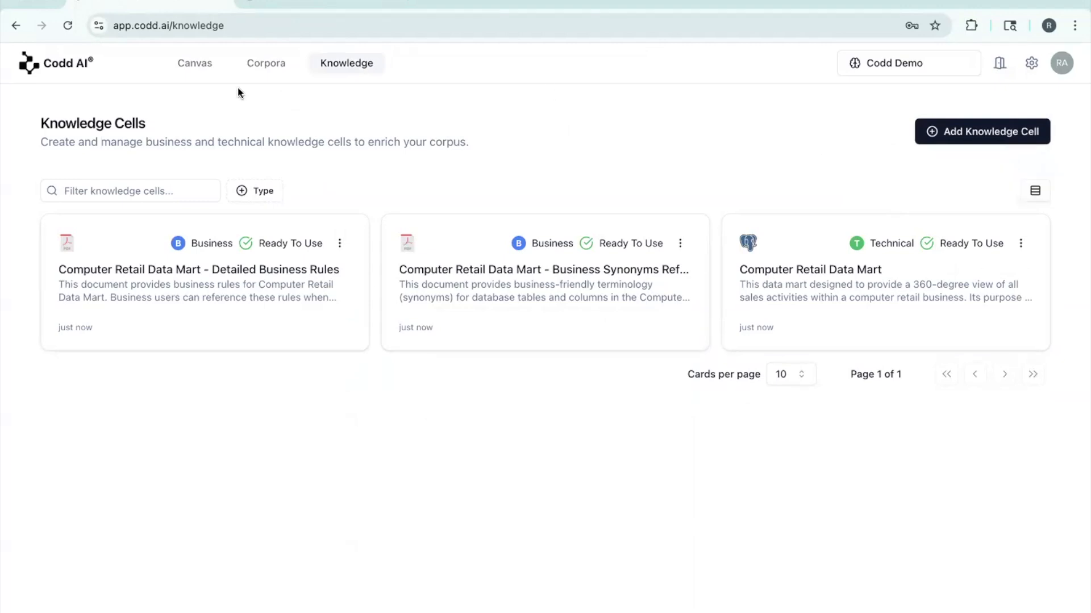
Ask the suggested question "Total Gross Margin by Product" in the canvas and show the SQL generated for the answer
{"action": "left_click", "coordinate": [196, 64]}
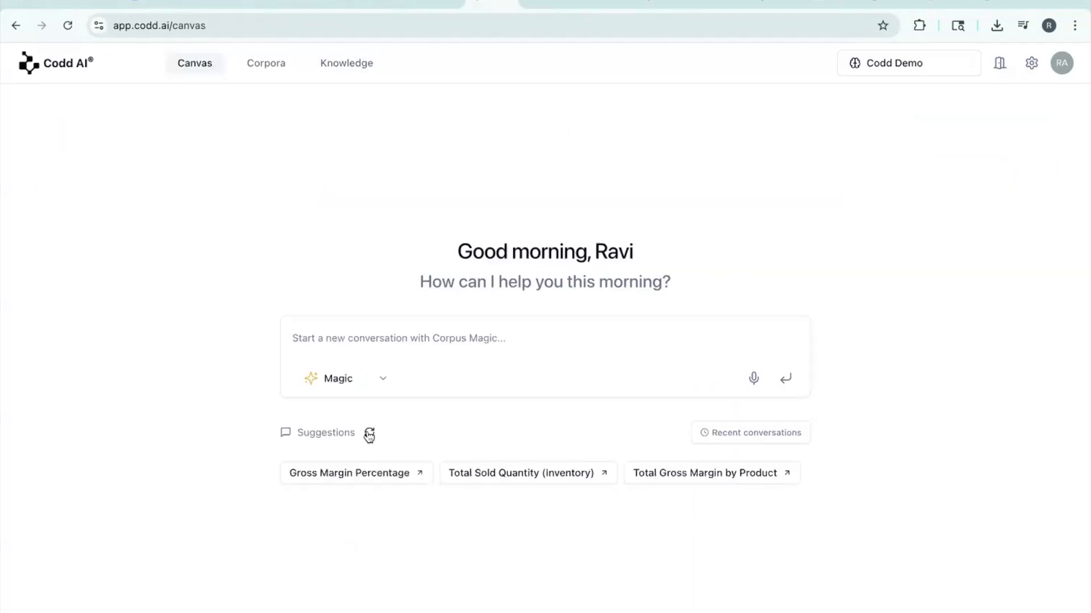
{"action": "left_click", "coordinate": [719, 474]}
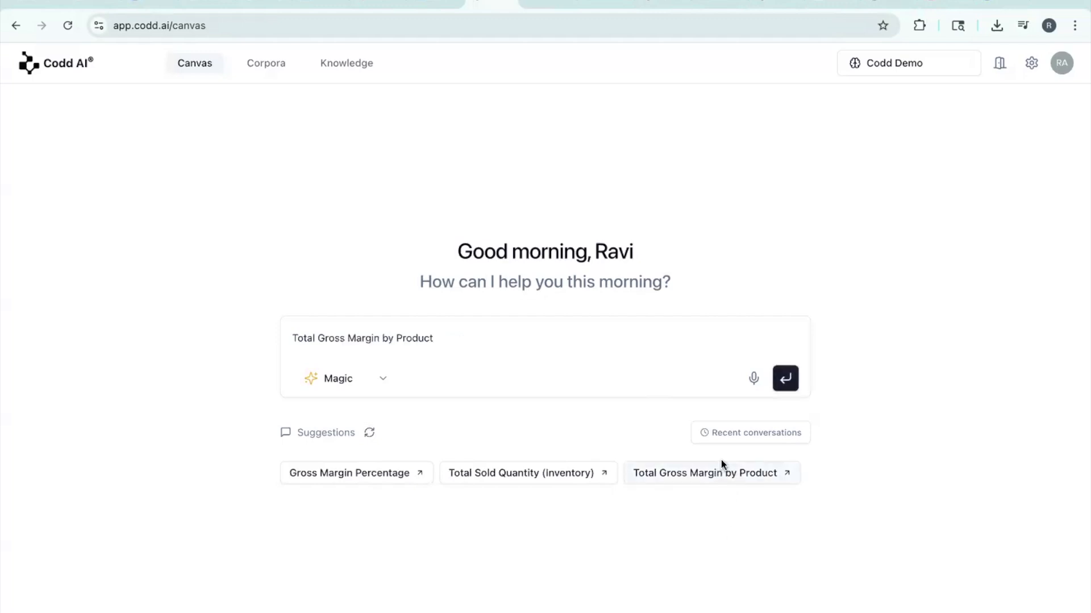
{"action": "left_click", "coordinate": [784, 381]}
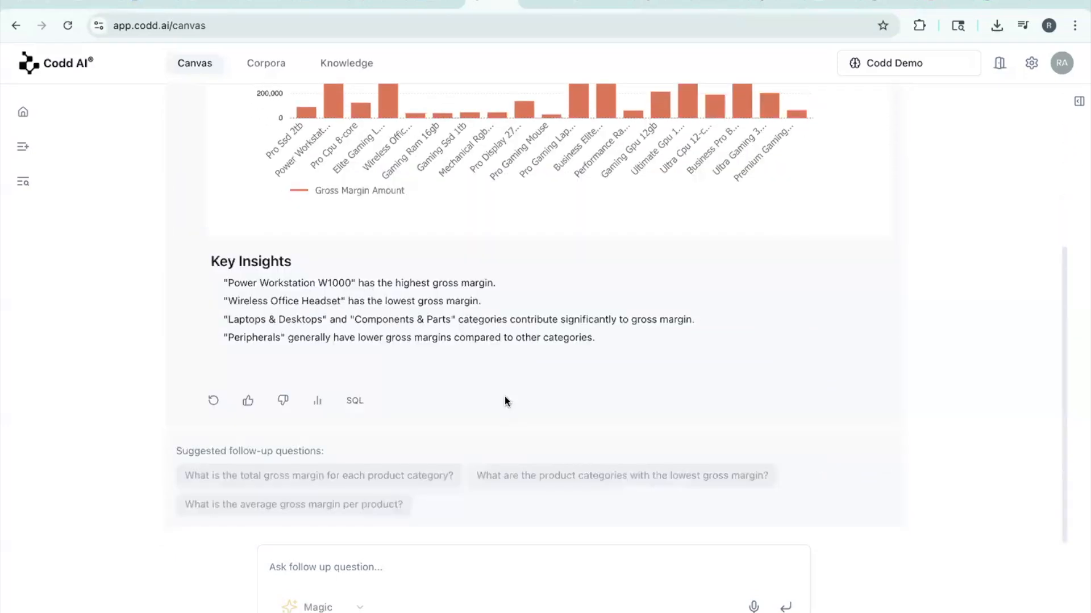
{"action": "left_click", "coordinate": [355, 401]}
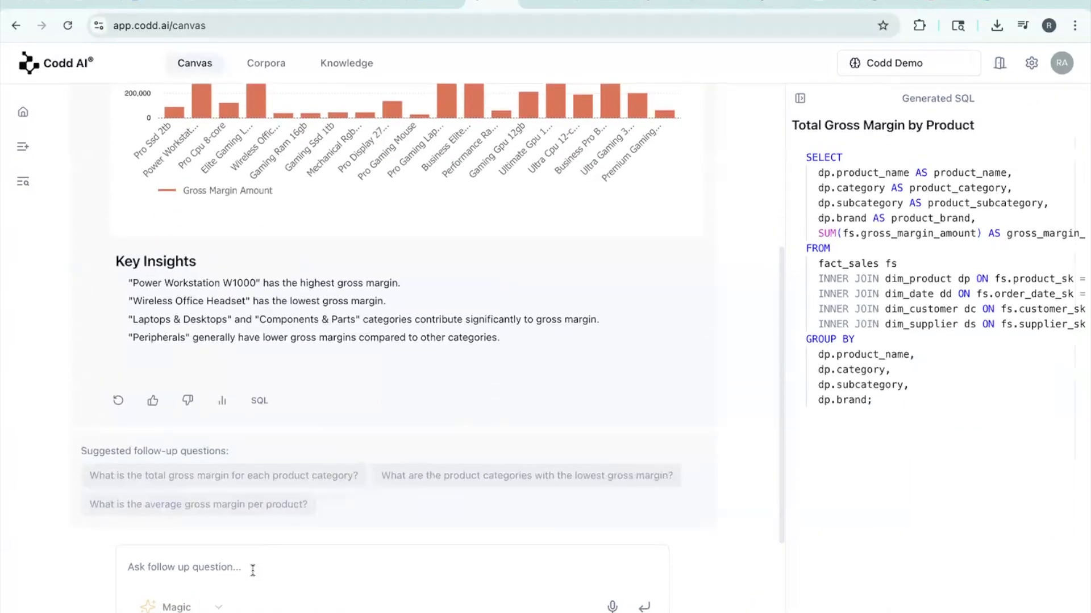
Ask the follow-up question "avg sales by product category" in the same conversation
{"action": "left_click", "coordinate": [253, 568]}
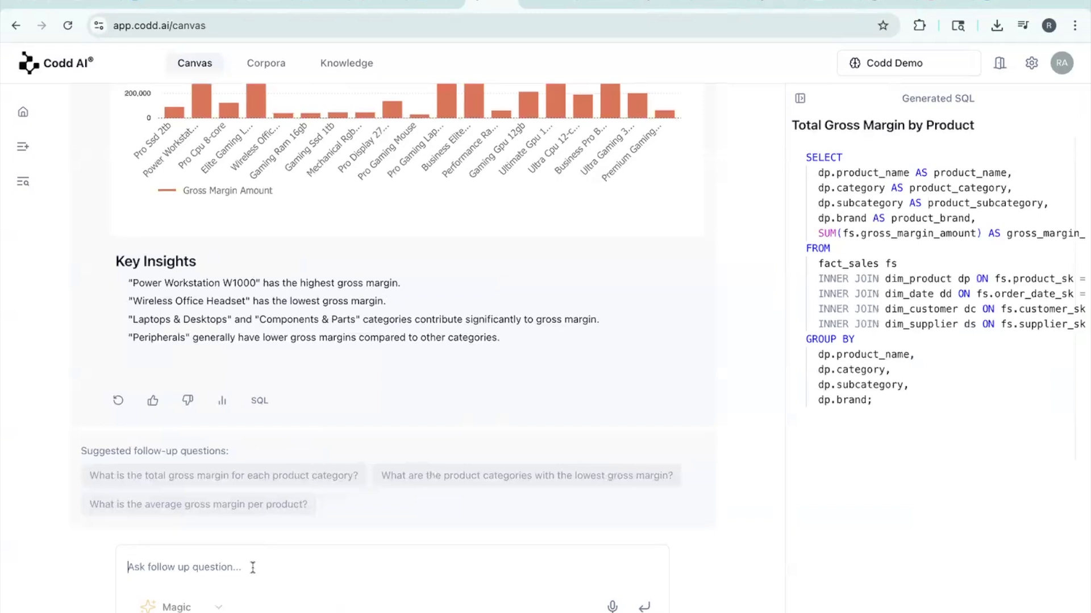
{"action": "type", "text": "avg"}
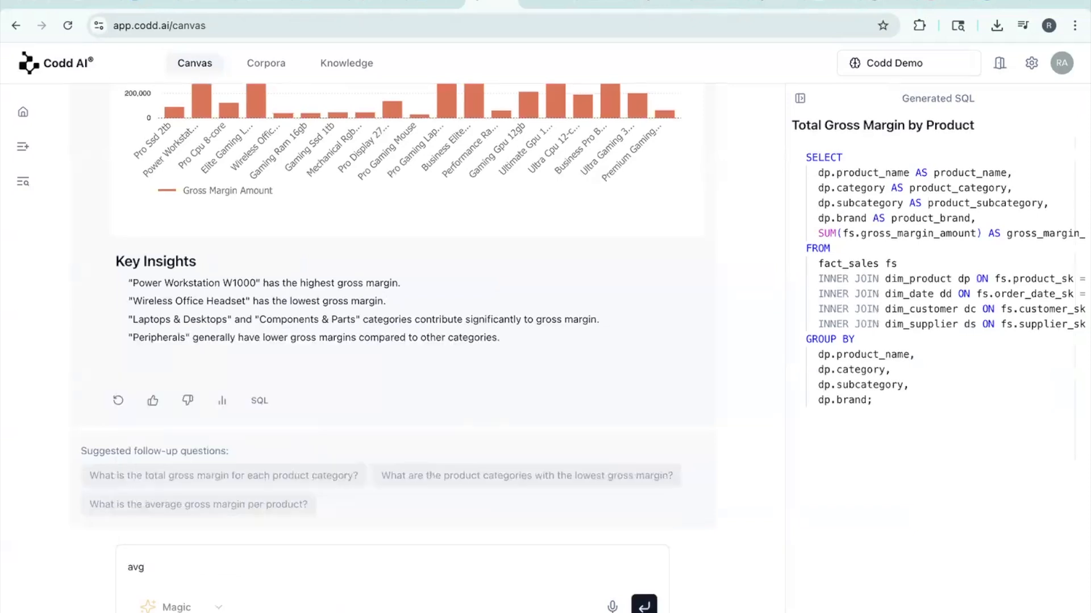
{"action": "type", "text": " sales by product category"}
{"action": "key", "text": "Return"}
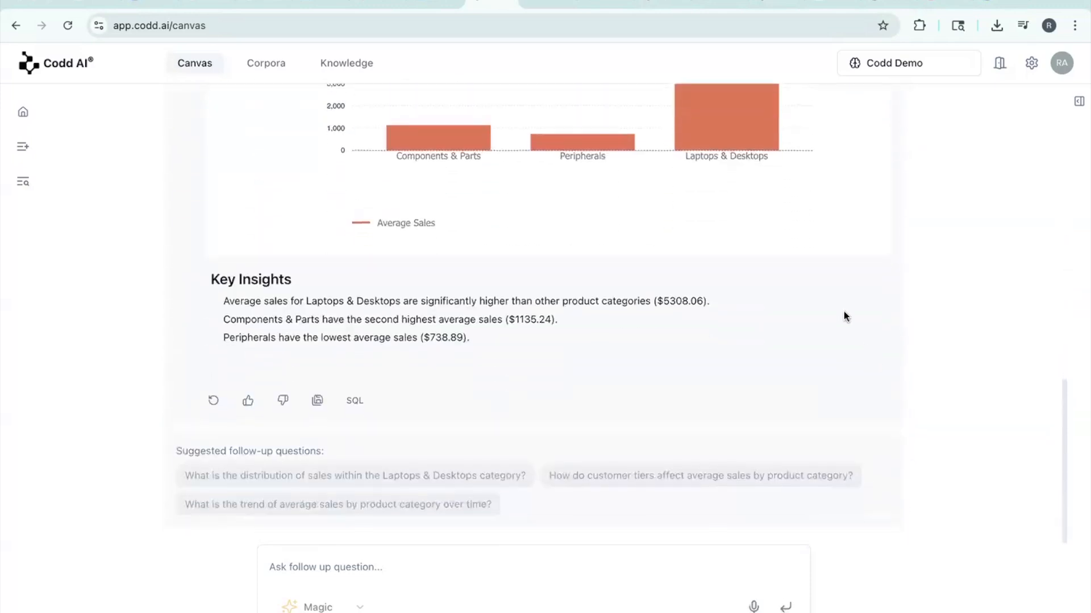
Review the average sales chart, its key insights and suggested follow-up questions, and the earlier gross margin chart
{"action": "scroll", "coordinate": [844, 316], "scroll_direction": "up", "scroll_amount": 3}
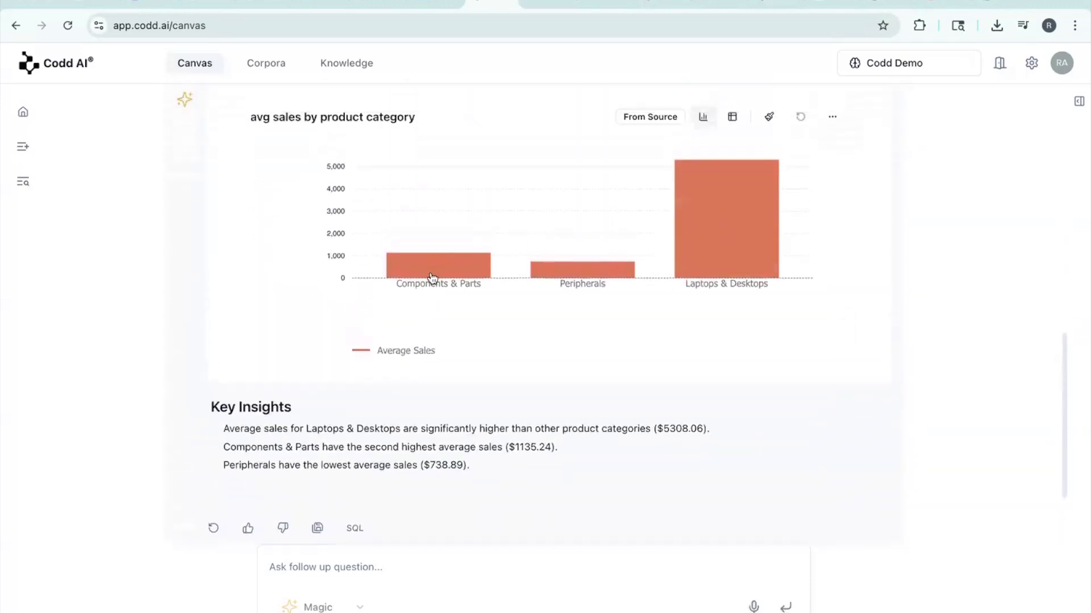
{"action": "scroll", "coordinate": [726, 366], "scroll_direction": "down", "scroll_amount": 1}
{"action": "scroll", "coordinate": [725, 367], "scroll_direction": "down", "scroll_amount": 3}
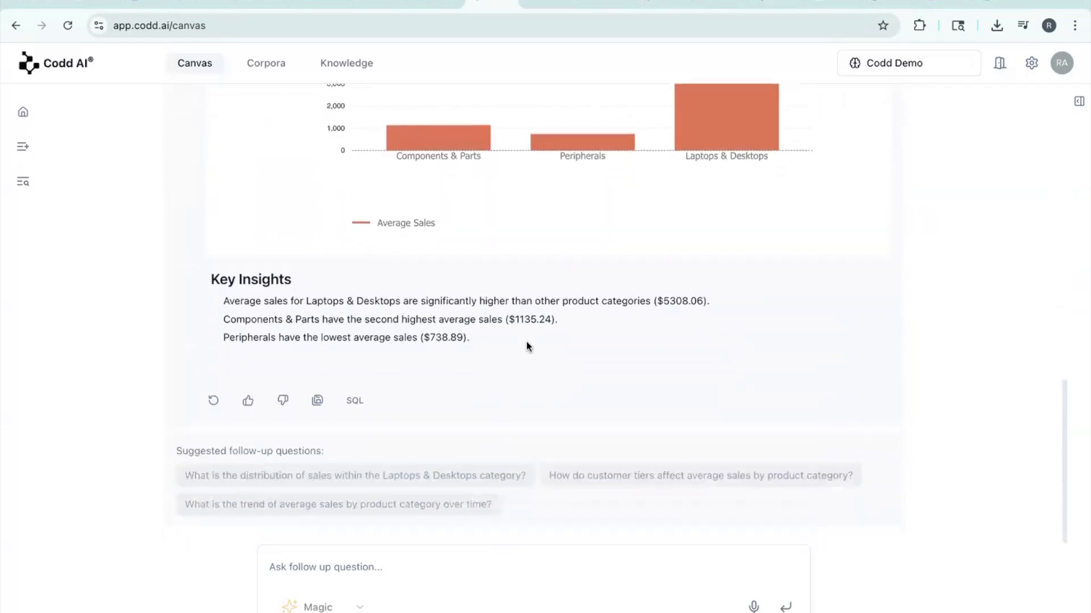
{"action": "triple_click", "coordinate": [228, 363]}
{"action": "left_click", "coordinate": [281, 363]}
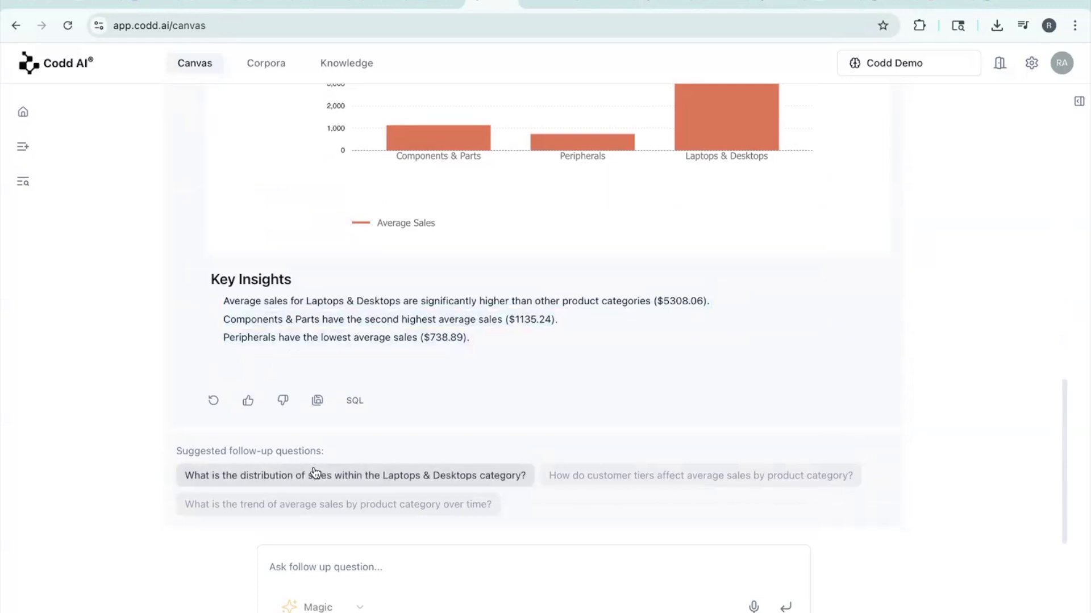
{"action": "scroll", "coordinate": [594, 438], "scroll_direction": "up", "scroll_amount": 5}
{"action": "scroll", "coordinate": [594, 438], "scroll_direction": "up", "scroll_amount": 12}
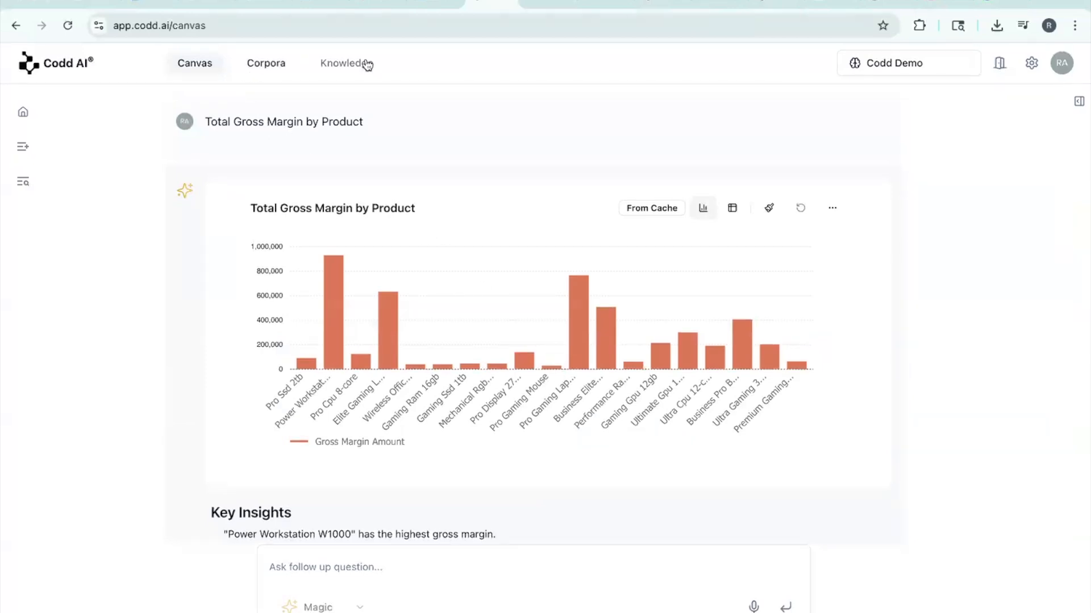
Review the entities, keys and relationships in the data model of the Computer Sales Data Mart corpus
{"action": "left_click", "coordinate": [274, 70]}
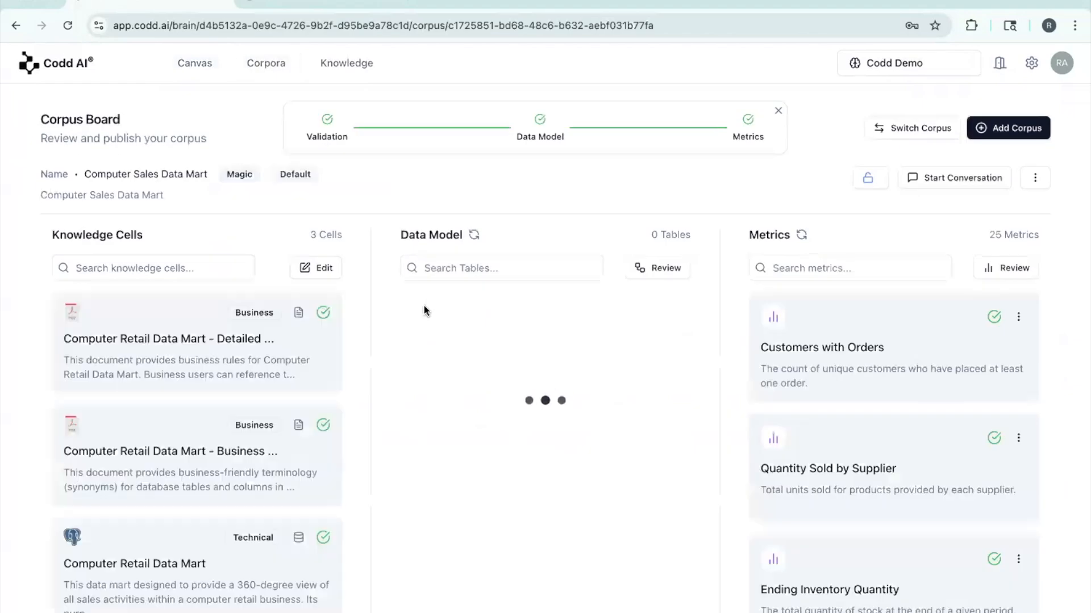
{"action": "left_click", "coordinate": [650, 270]}
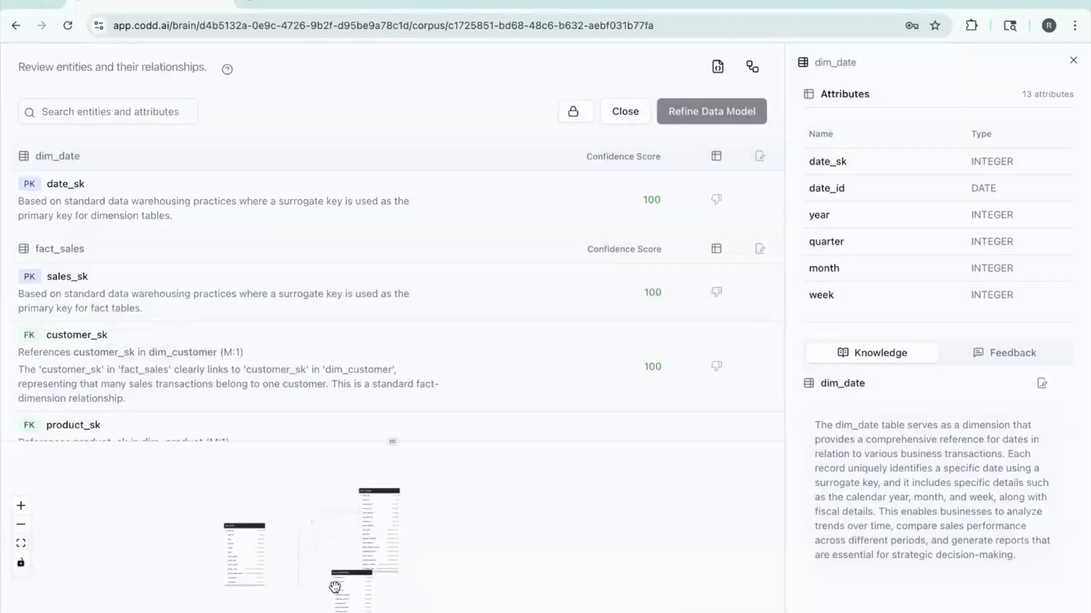
{"action": "scroll", "coordinate": [495, 331], "scroll_direction": "down", "scroll_amount": 5}
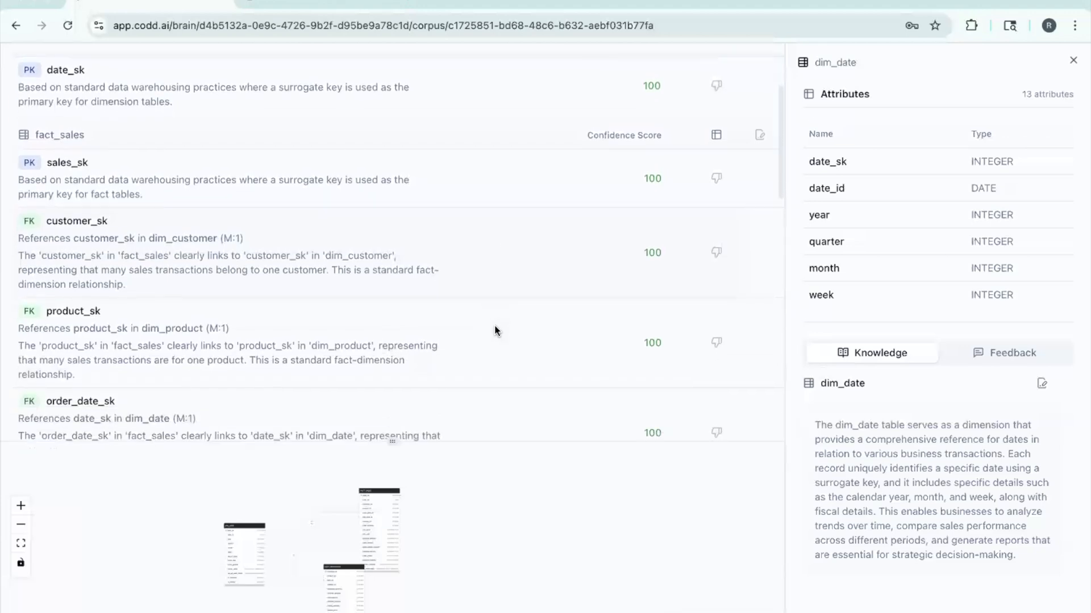
{"action": "scroll", "coordinate": [496, 331], "scroll_direction": "down", "scroll_amount": 7}
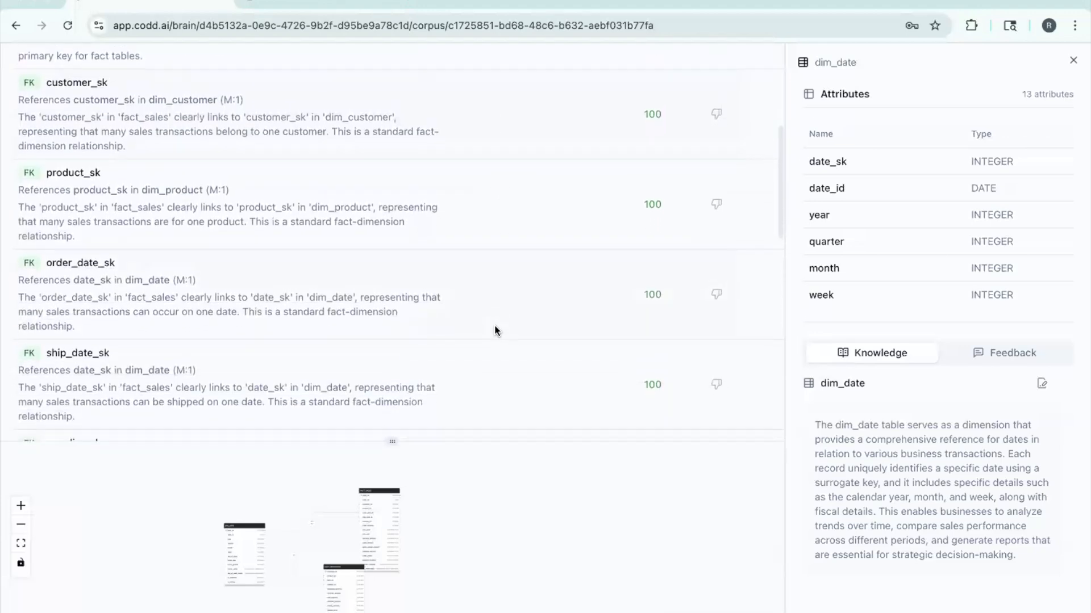
{"action": "scroll", "coordinate": [496, 331], "scroll_direction": "up", "scroll_amount": 12}
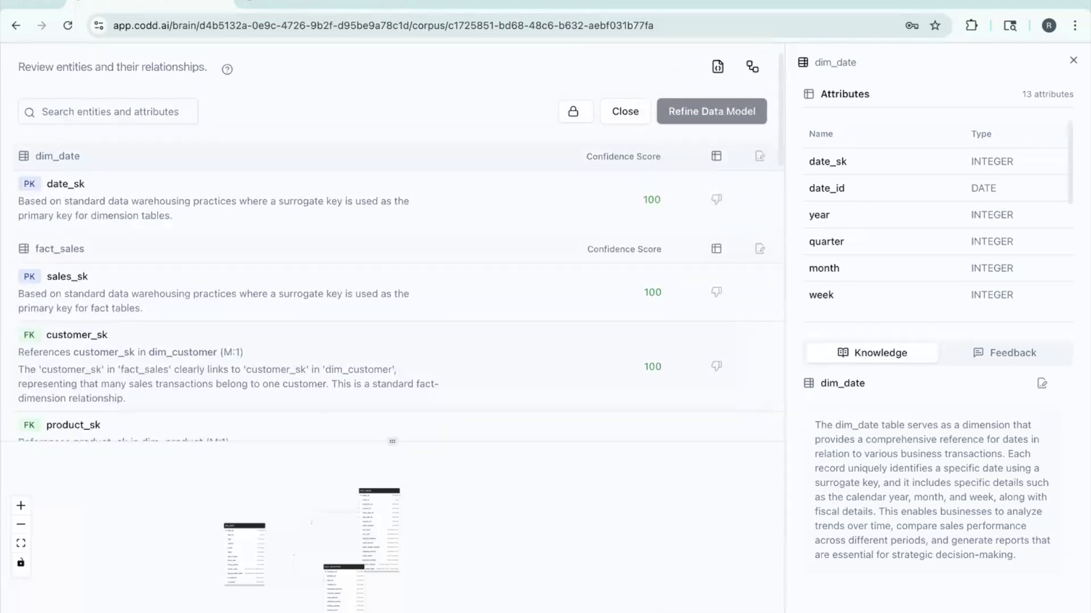
{"action": "left_click", "coordinate": [1073, 60]}
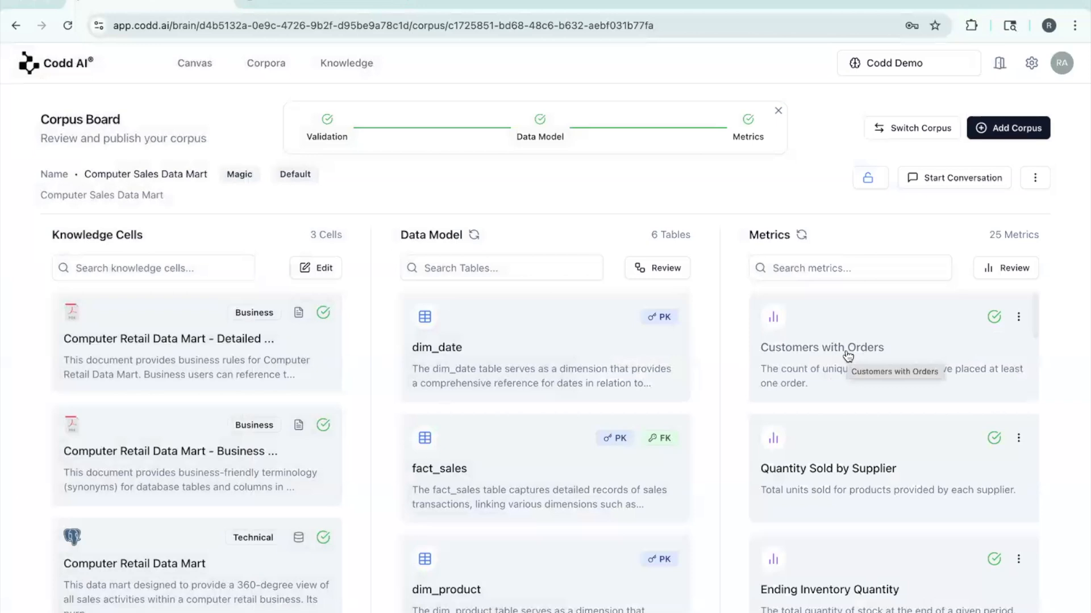
Inspect and run the SQL of the Customers with Orders metric, and return to the corpus board
{"action": "left_click", "coordinate": [848, 356]}
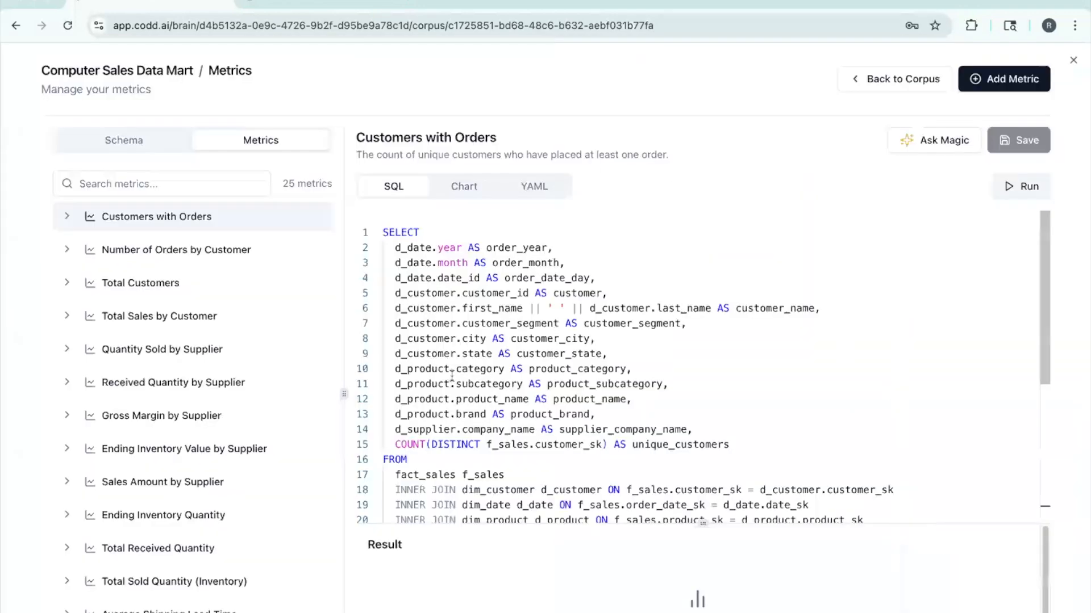
{"action": "scroll", "coordinate": [534, 393], "scroll_direction": "down", "scroll_amount": 5}
{"action": "scroll", "coordinate": [534, 394], "scroll_direction": "up", "scroll_amount": 5}
{"action": "left_click", "coordinate": [1027, 188]}
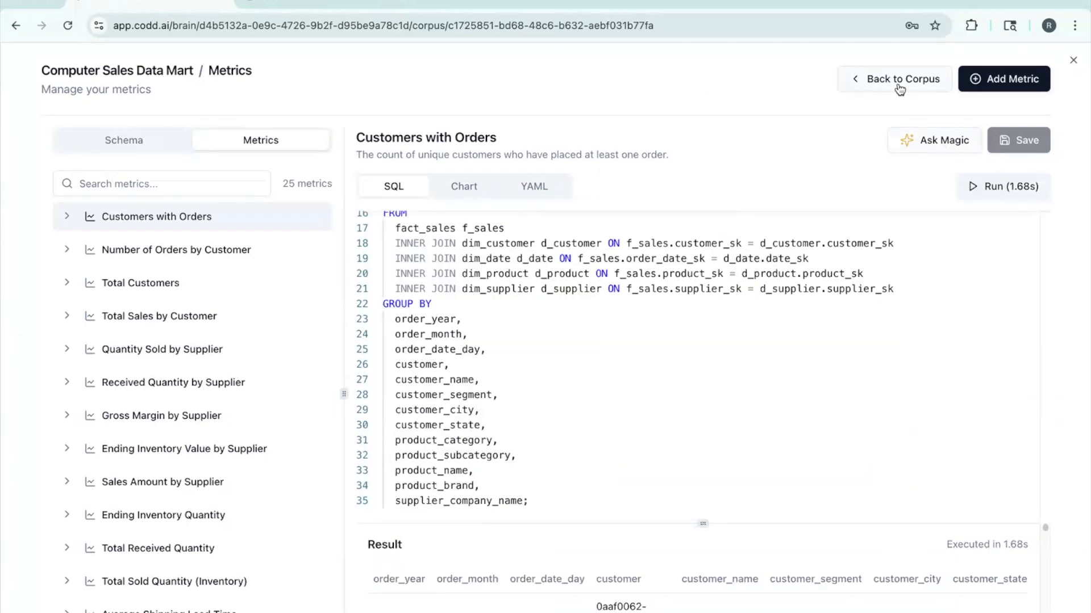
{"action": "left_click", "coordinate": [899, 86]}
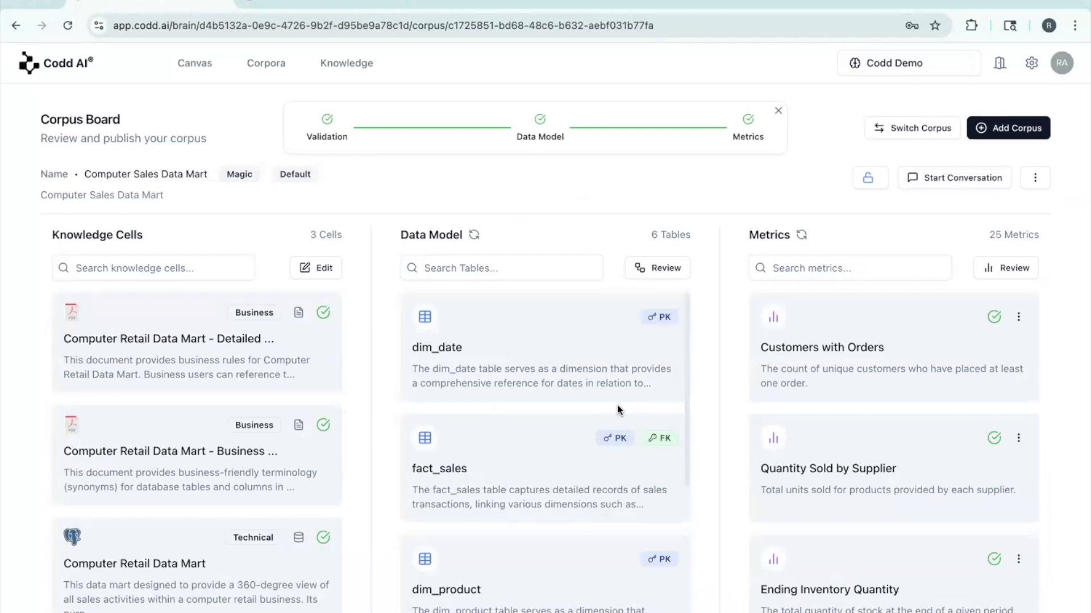
Switch to the Sales brain and check its knowledge cells, corpora and canvas
{"action": "left_click", "coordinate": [883, 71]}
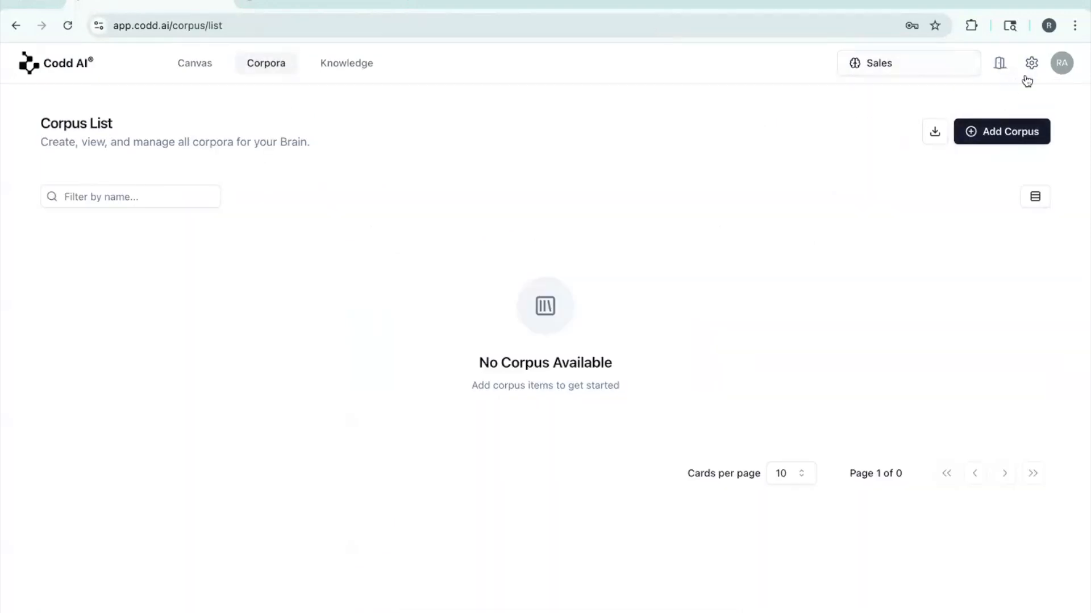
{"action": "left_click", "coordinate": [347, 72]}
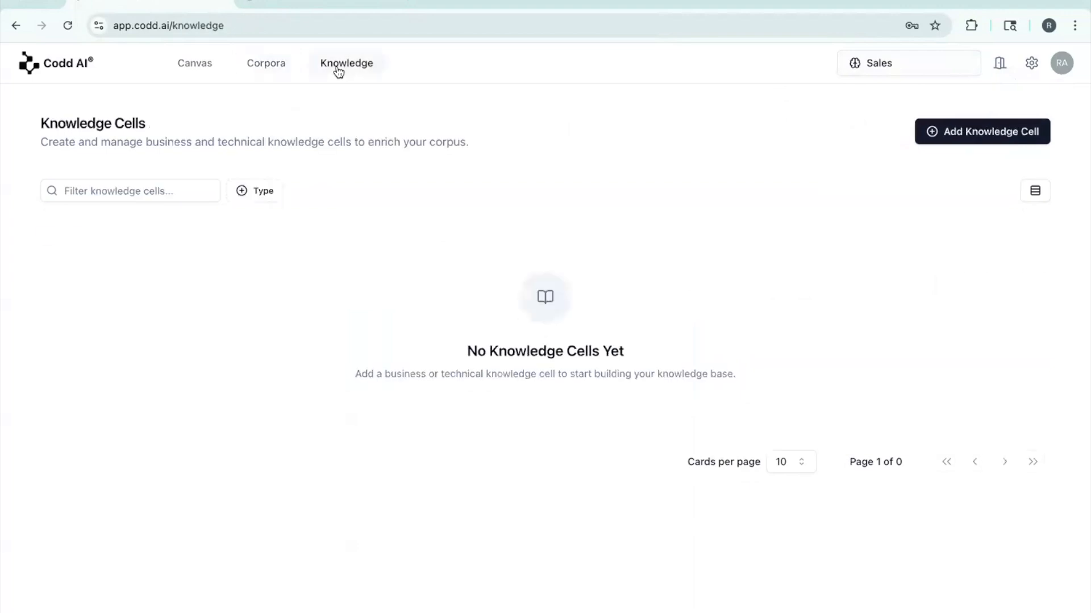
{"action": "left_click", "coordinate": [254, 69]}
{"action": "left_click", "coordinate": [197, 68]}
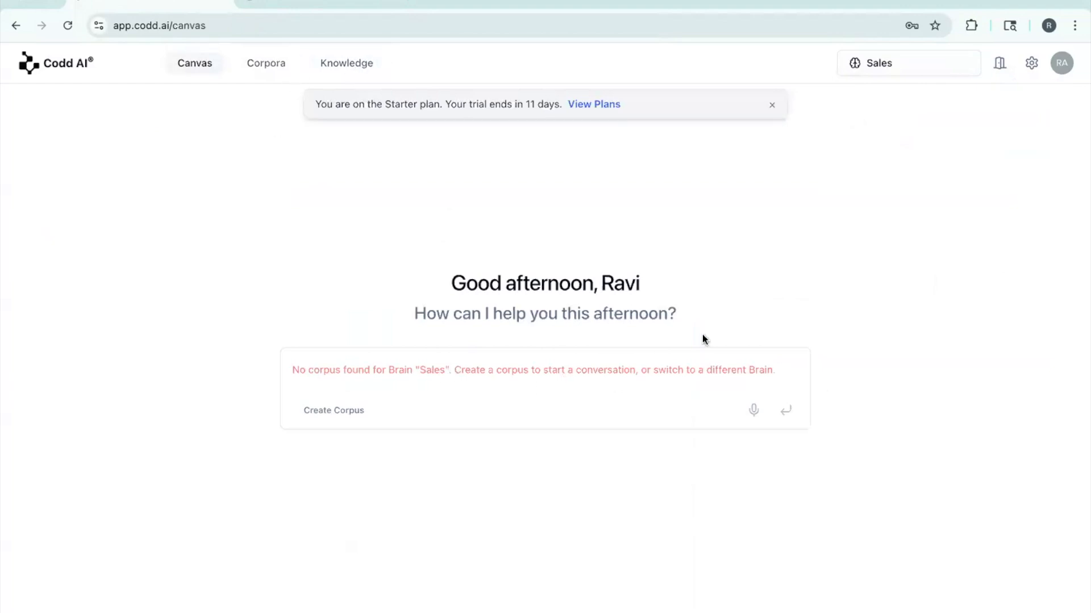
Start a new corpus for the Sales brain and go from its knowledge selection to the knowledge cells page
{"action": "left_click", "coordinate": [348, 412]}
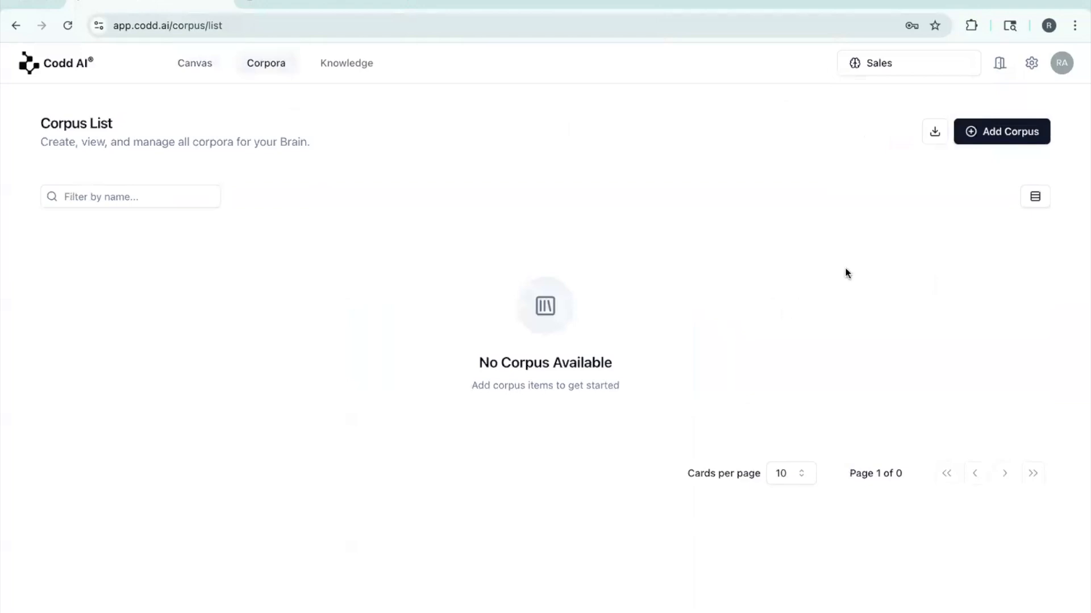
{"action": "left_click", "coordinate": [984, 134]}
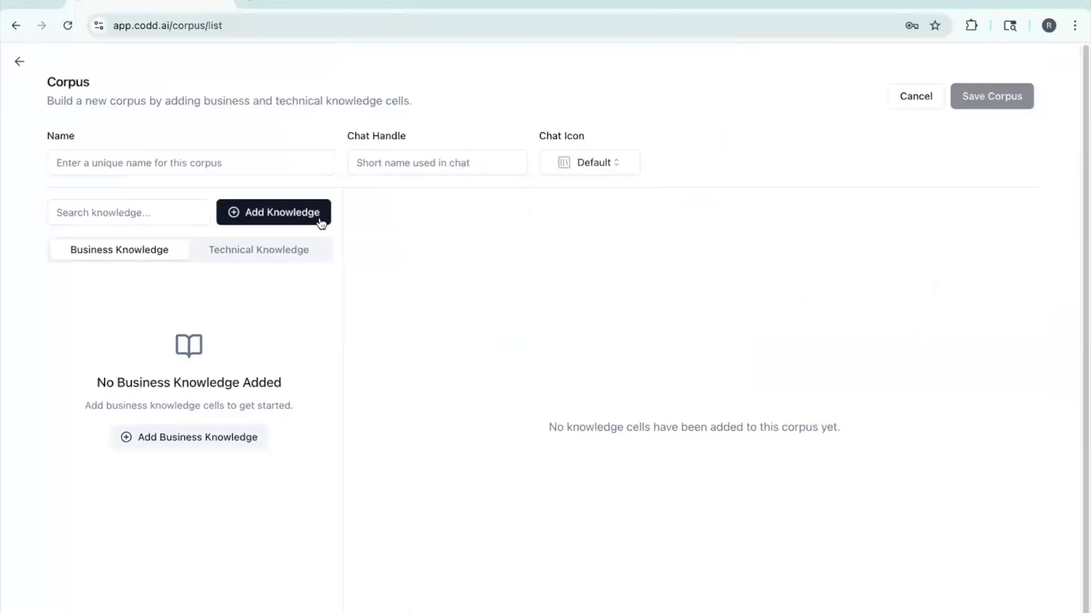
{"action": "left_click", "coordinate": [309, 212]}
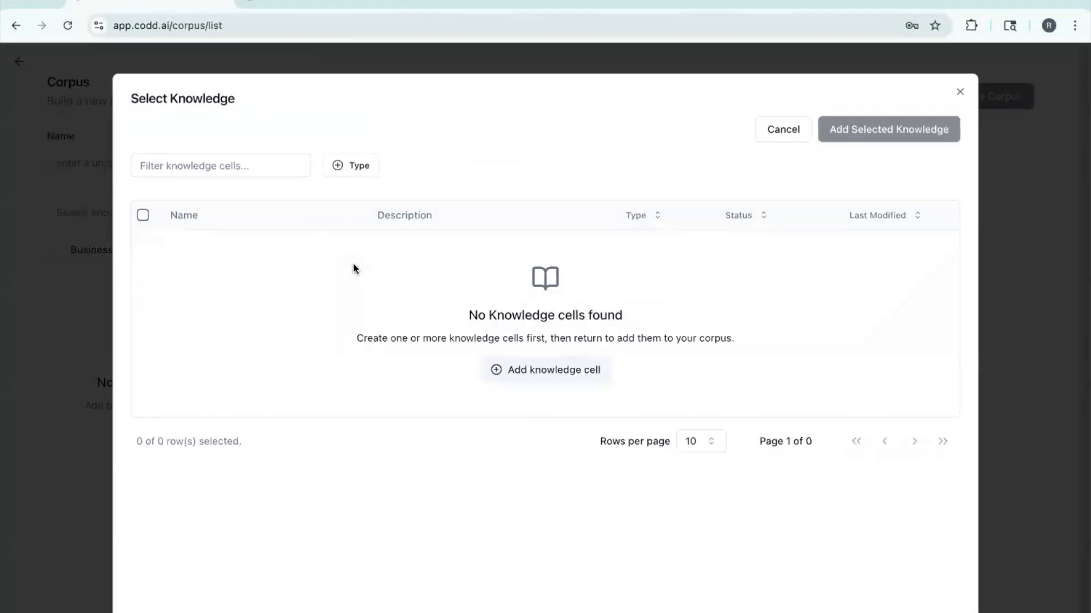
{"action": "left_click", "coordinate": [530, 372]}
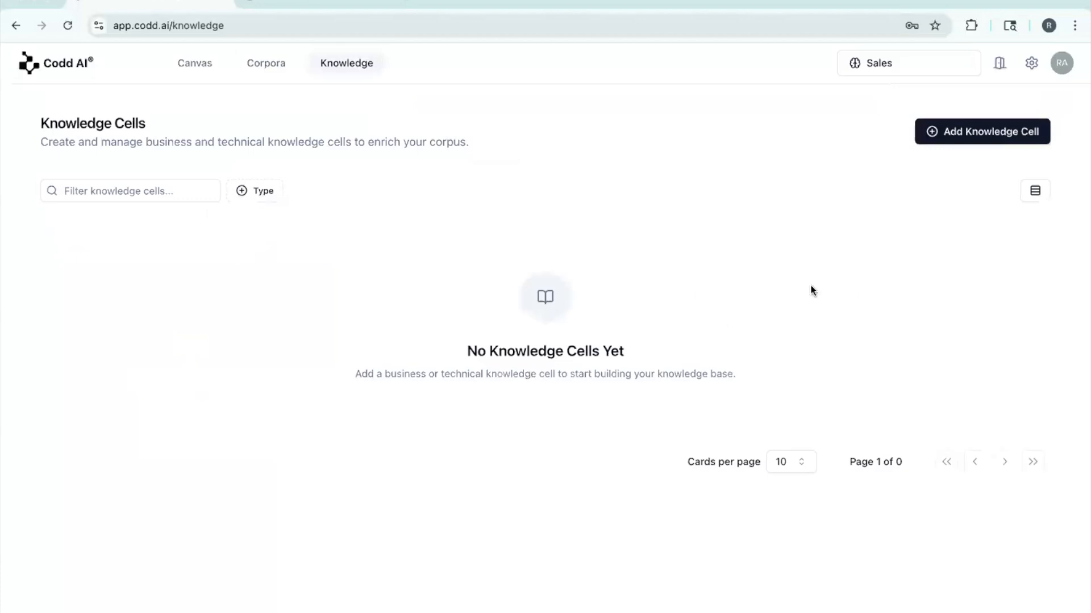
{"action": "left_click", "coordinate": [967, 131]}
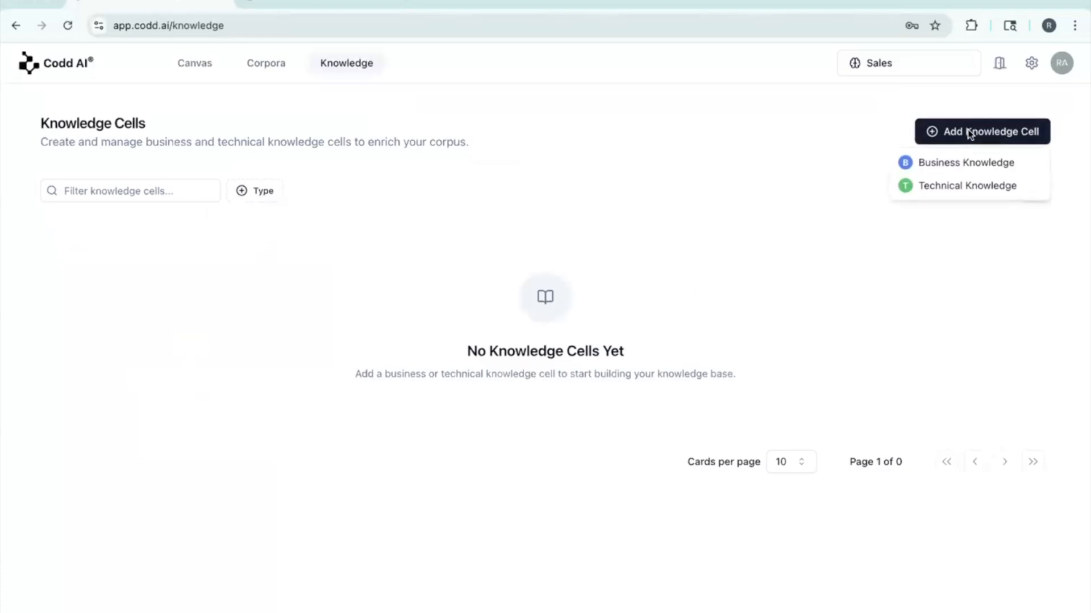
{"action": "left_click", "coordinate": [945, 186]}
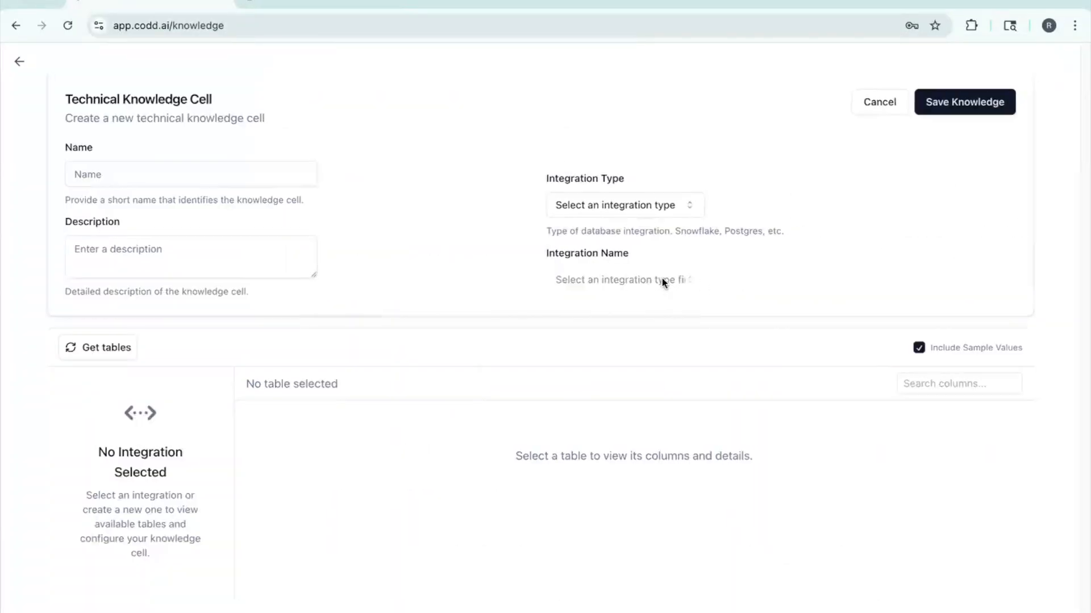
{"action": "left_click", "coordinate": [645, 213]}
{"action": "left_click", "coordinate": [641, 265]}
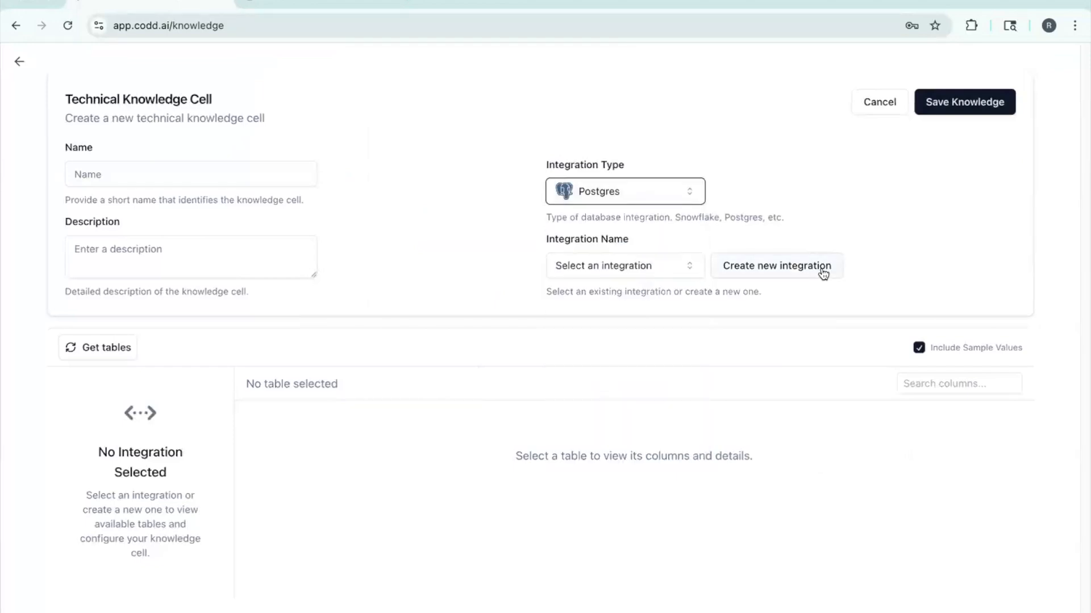
{"action": "left_click", "coordinate": [874, 108]}
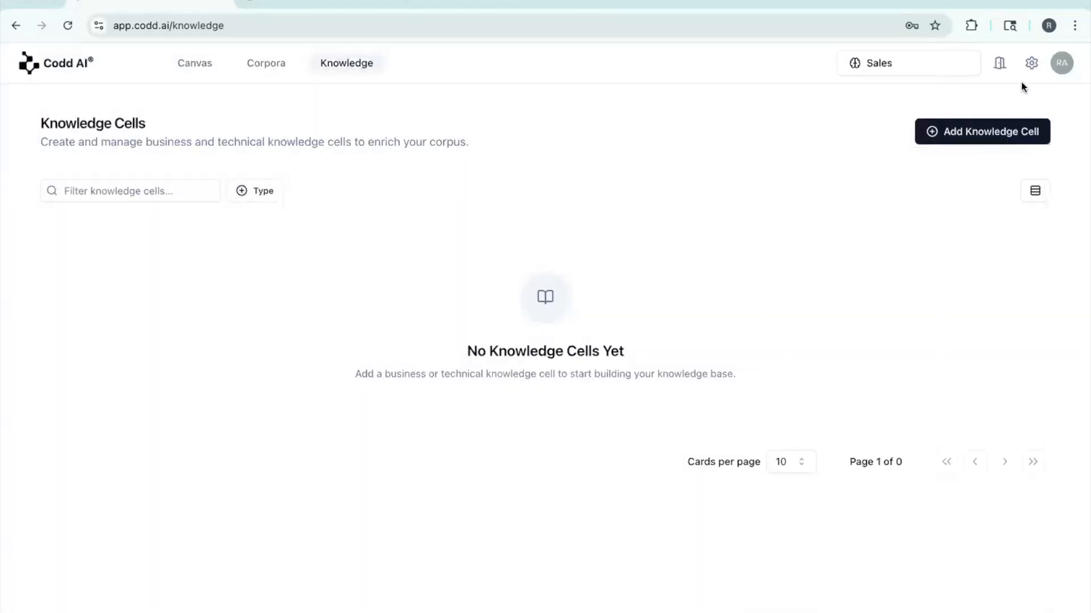
Check the available integration types and the connection settings of the Retail Sales Data Mart integration
{"action": "left_click", "coordinate": [999, 65]}
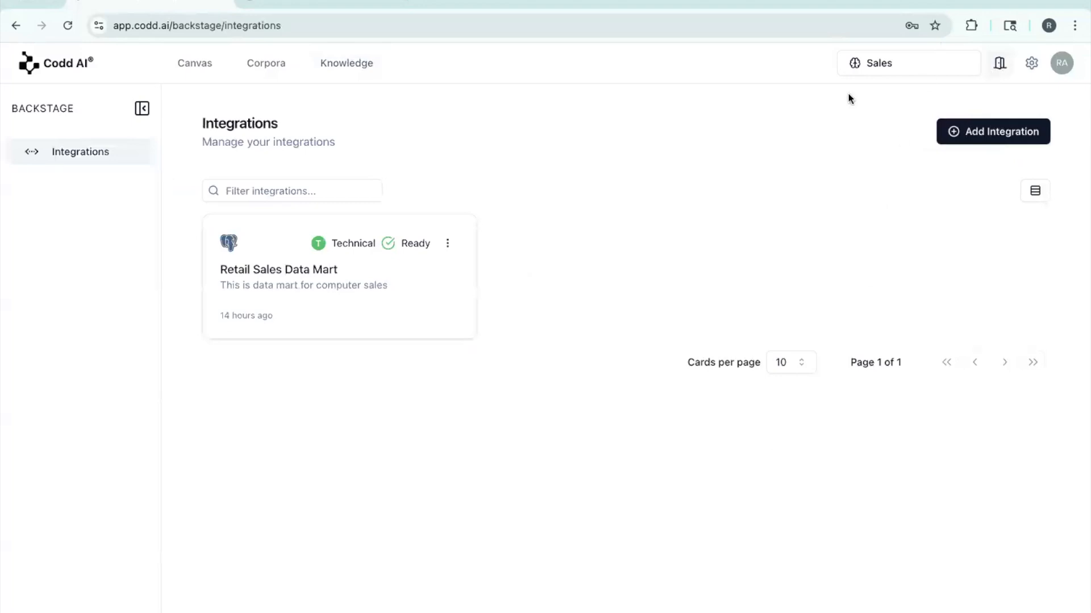
{"action": "left_click", "coordinate": [1035, 131]}
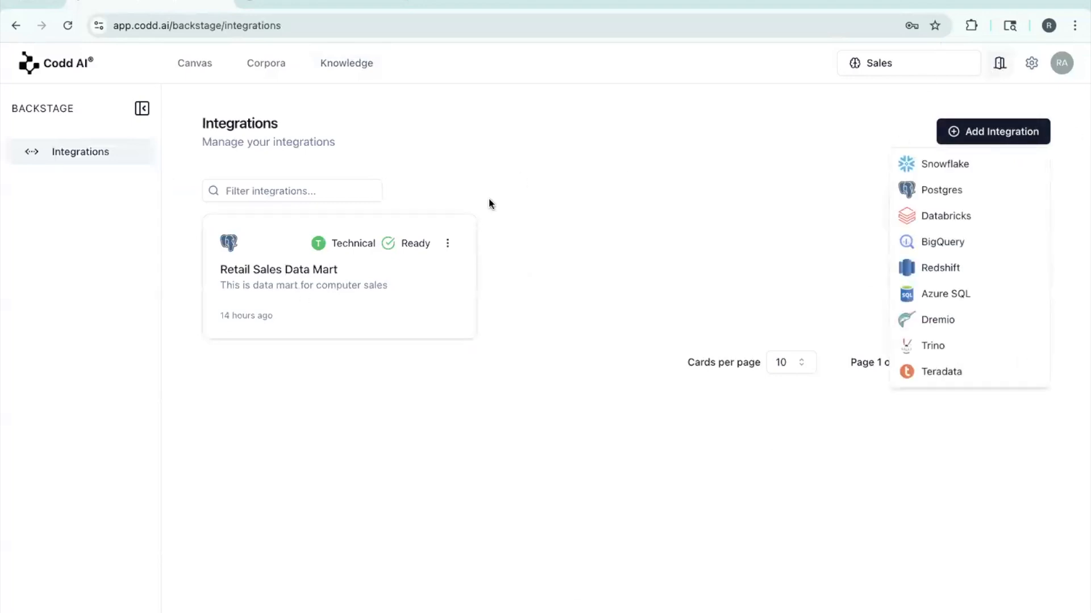
{"action": "left_click", "coordinate": [515, 260]}
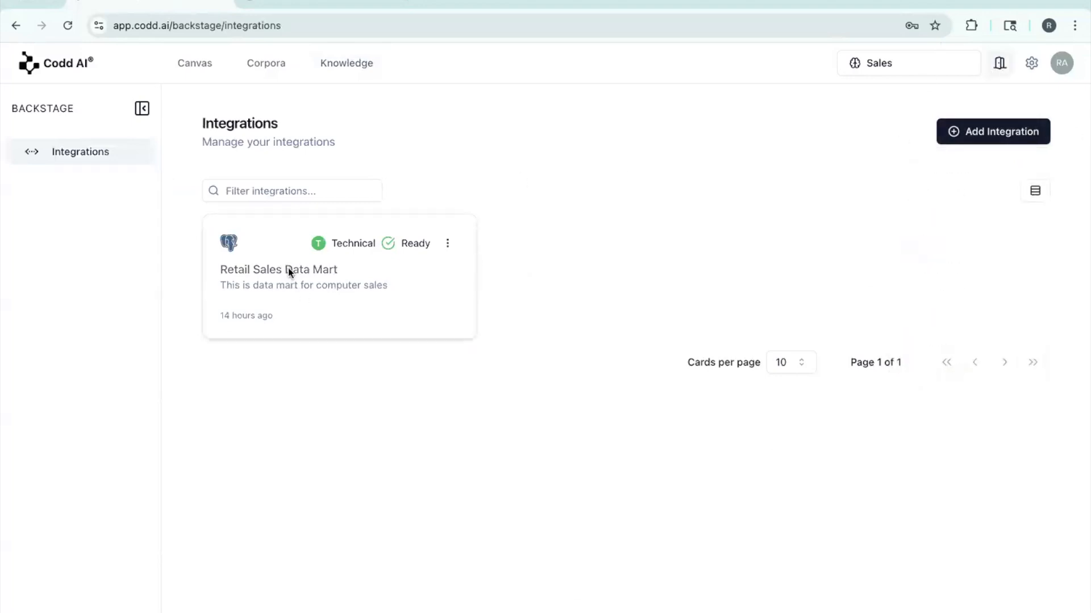
{"action": "left_click", "coordinate": [288, 269]}
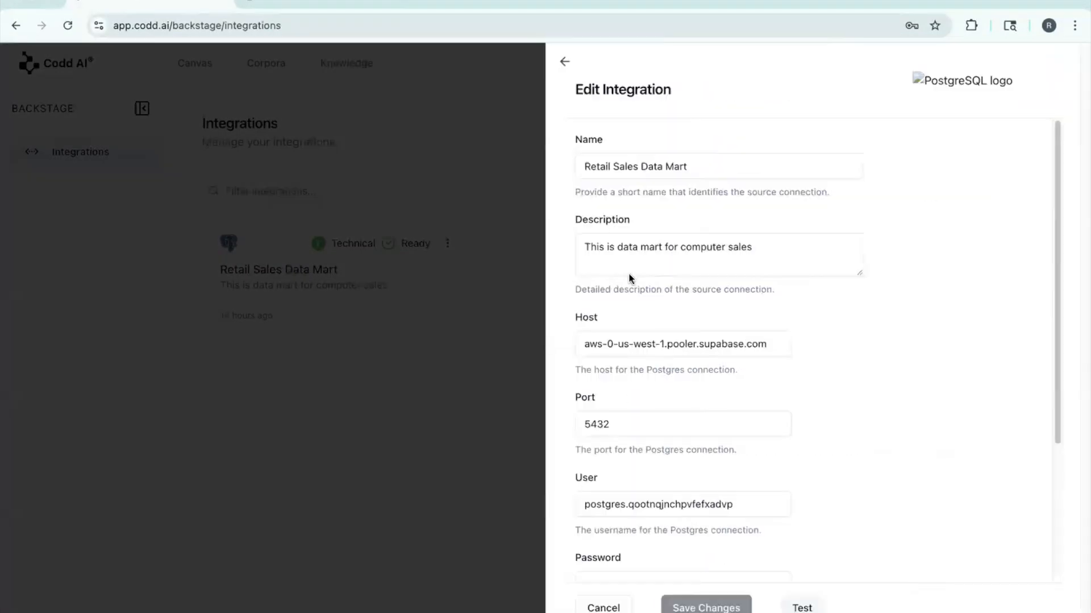
{"action": "scroll", "coordinate": [629, 278], "scroll_direction": "down", "scroll_amount": 3}
{"action": "scroll", "coordinate": [633, 312], "scroll_direction": "up", "scroll_amount": 3}
{"action": "left_click", "coordinate": [620, 609]}
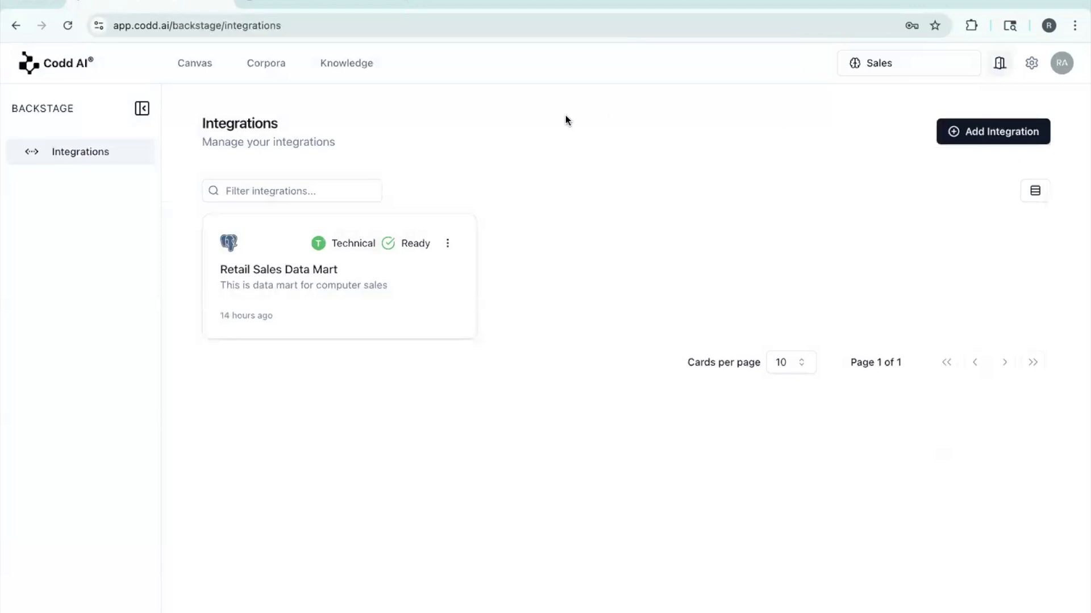
Create and save a business knowledge cell from the Computer Retail Data Mart - Business Synonyms Reference file
{"action": "left_click", "coordinate": [355, 68]}
{"action": "left_click", "coordinate": [940, 138]}
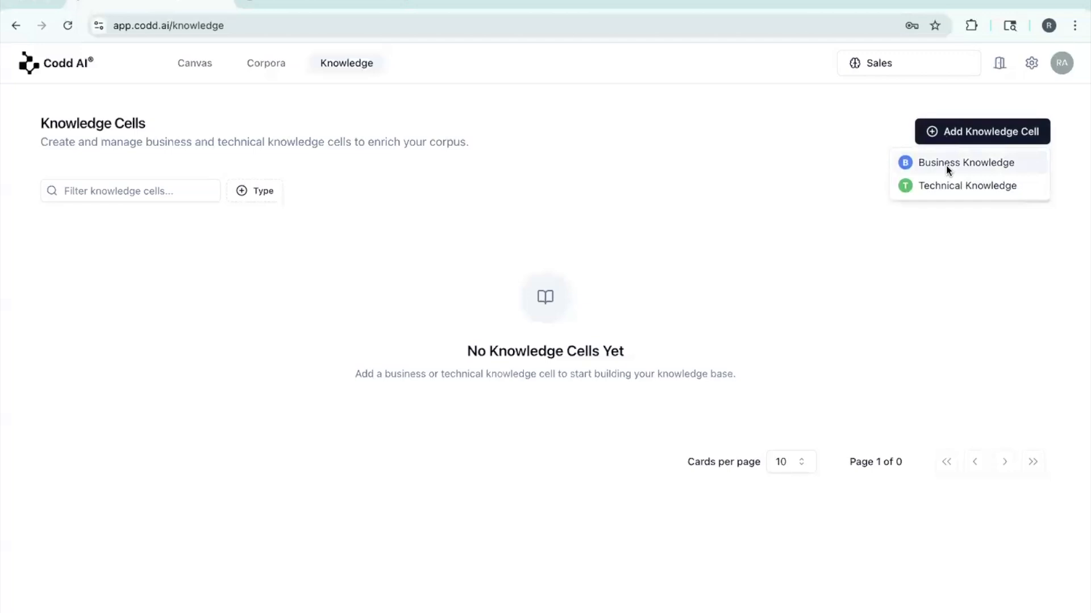
{"action": "left_click", "coordinate": [946, 165]}
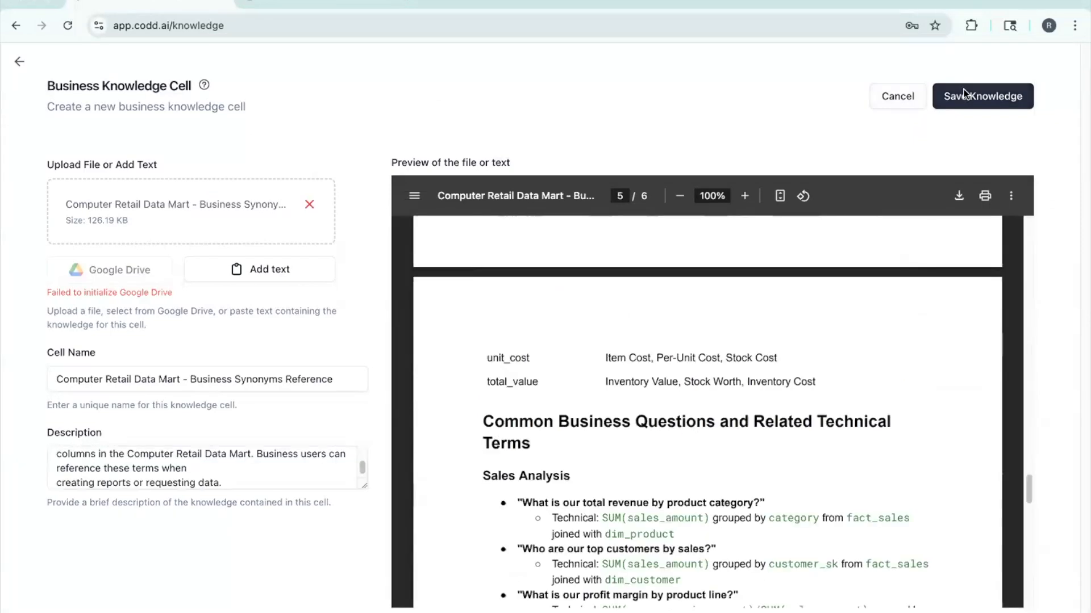
{"action": "left_click", "coordinate": [965, 93]}
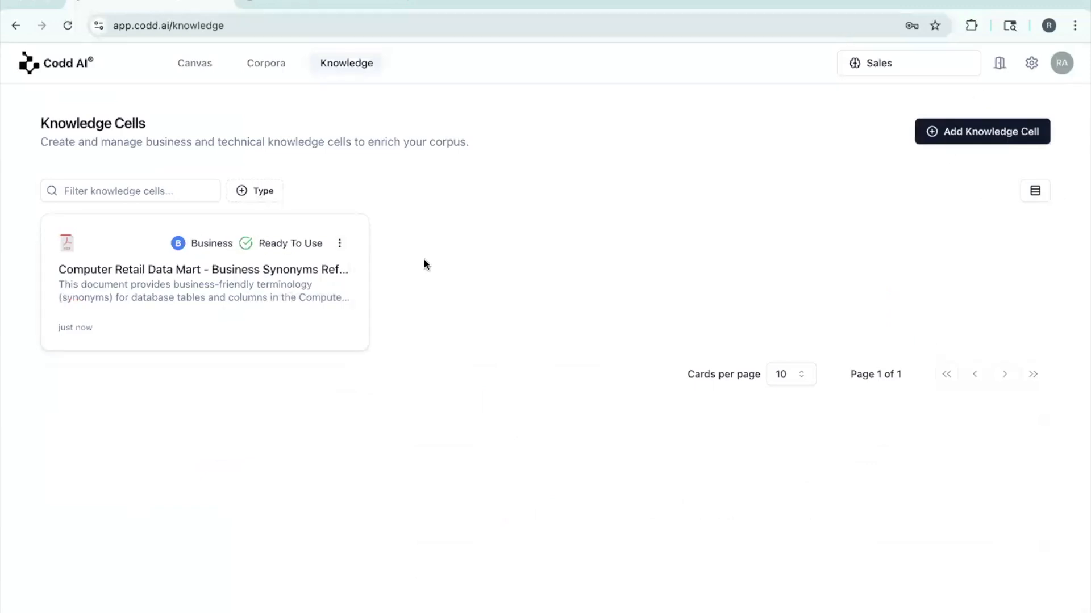
Start a technical knowledge cell with the name and description Retail Sales Data Mart
{"action": "left_click", "coordinate": [967, 135]}
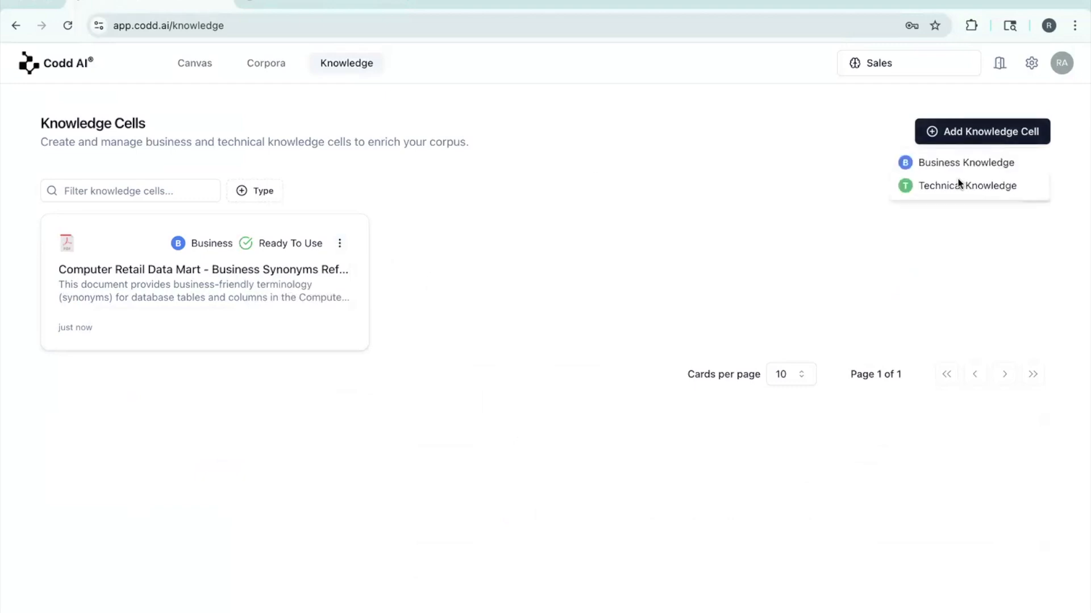
{"action": "left_click", "coordinate": [958, 187]}
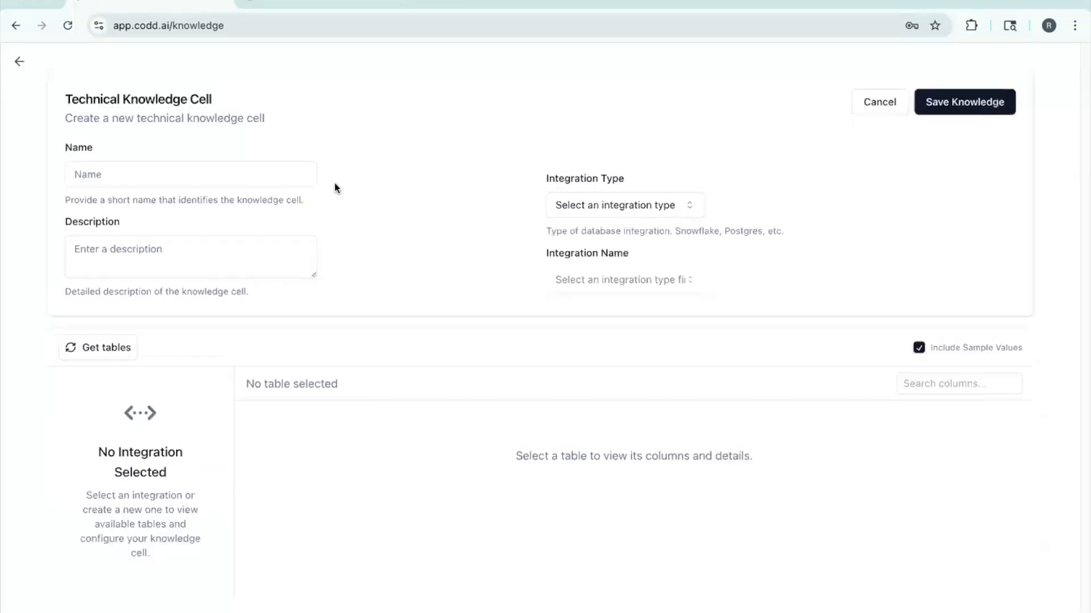
{"action": "left_click", "coordinate": [249, 173]}
{"action": "left_click", "coordinate": [238, 210]}
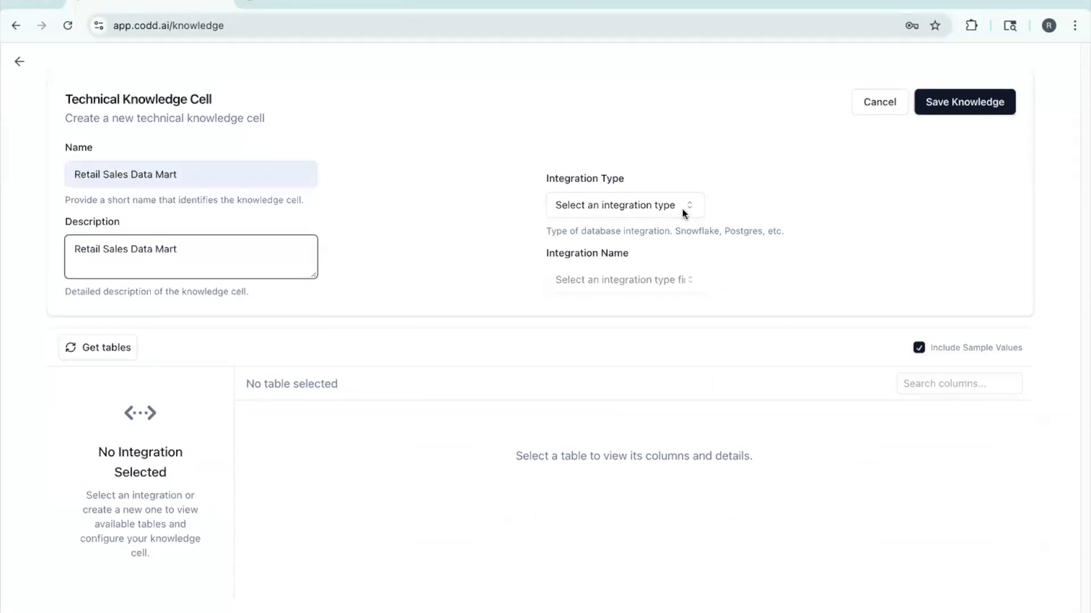
Connect the cell to the Postgres integration Retail Sales Data Mart and retrieve its tables
{"action": "left_click", "coordinate": [683, 207]}
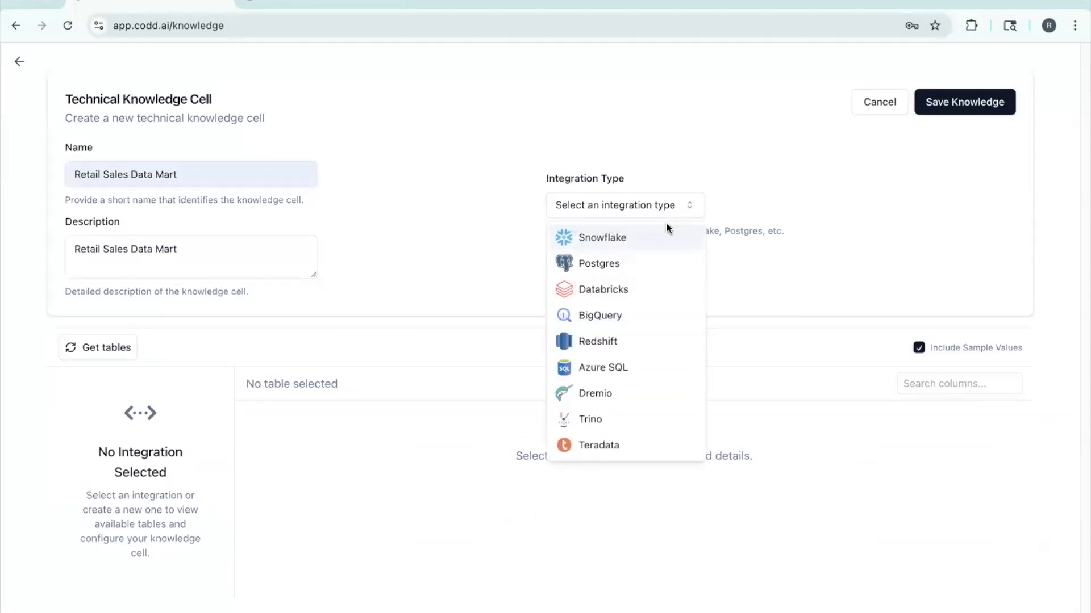
{"action": "left_click", "coordinate": [650, 265]}
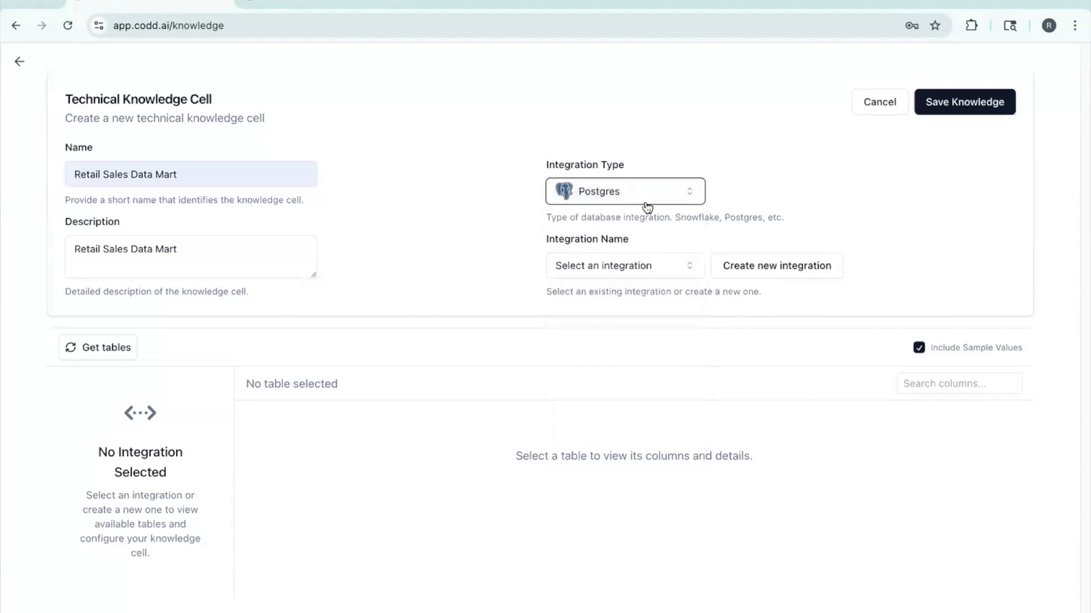
{"action": "left_click", "coordinate": [90, 341]}
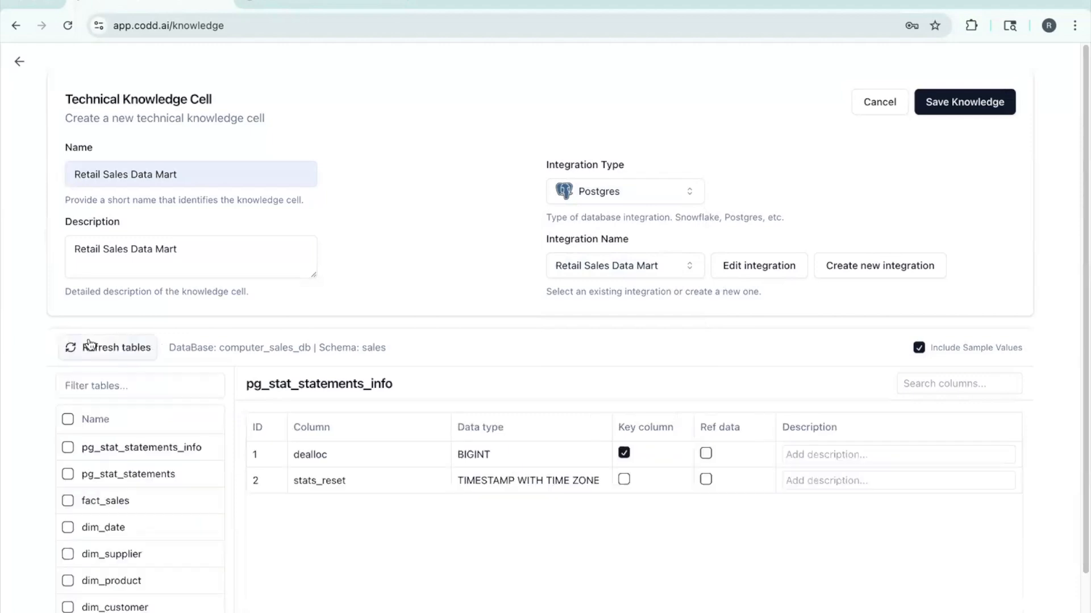
Include all tables except pg_stat_statements_info and pg_stat_statements, and save the technical knowledge cell
{"action": "left_click", "coordinate": [67, 419]}
{"action": "left_click", "coordinate": [67, 448]}
{"action": "left_click", "coordinate": [67, 476]}
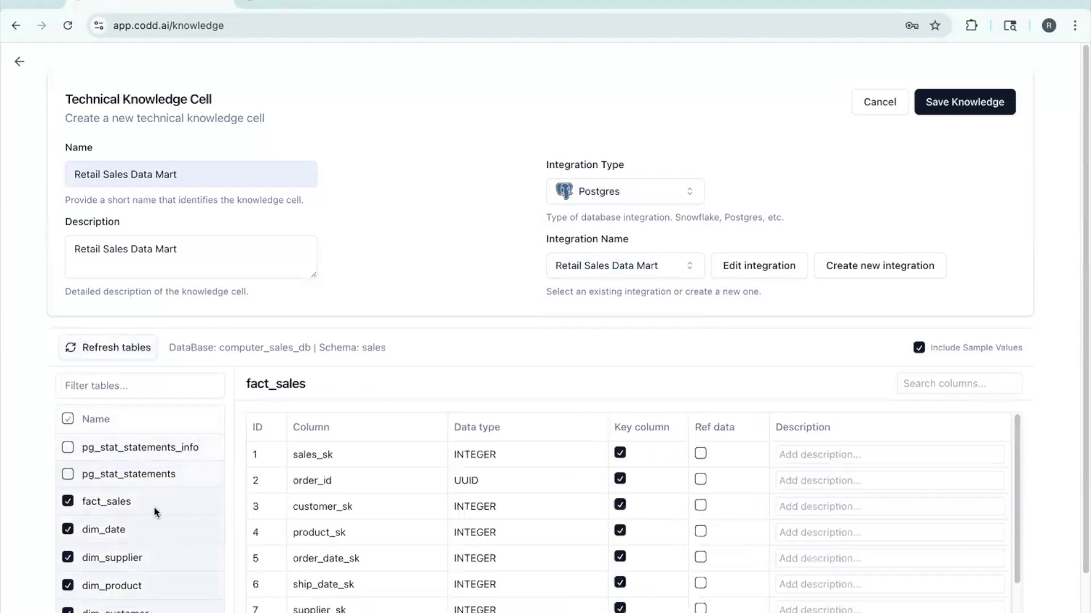
{"action": "scroll", "coordinate": [148, 500], "scroll_direction": "down", "scroll_amount": 2}
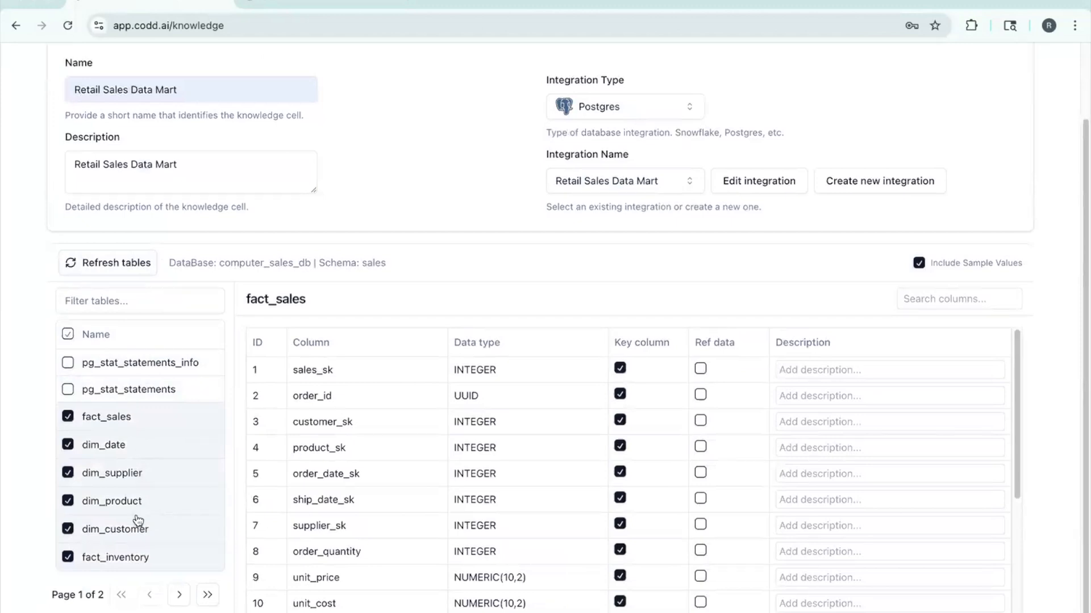
{"action": "scroll", "coordinate": [210, 440], "scroll_direction": "up", "scroll_amount": 2}
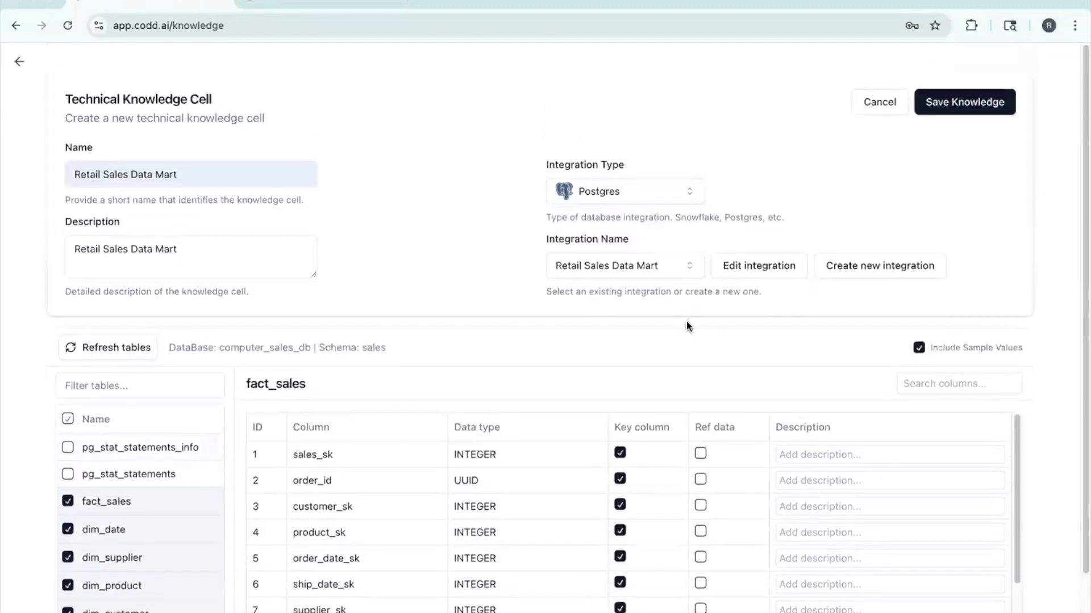
{"action": "left_click", "coordinate": [973, 111]}
Start a new corpus named Sales Data Mart with the chat handle SDM and the Codd chat icon
{"action": "left_click", "coordinate": [262, 64]}
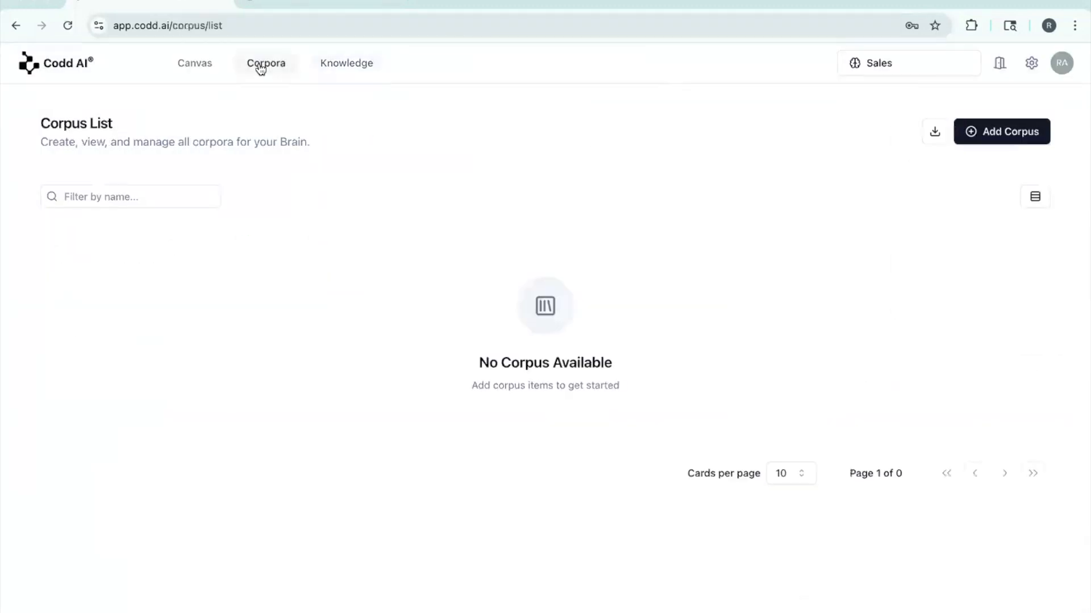
{"action": "left_click", "coordinate": [985, 132]}
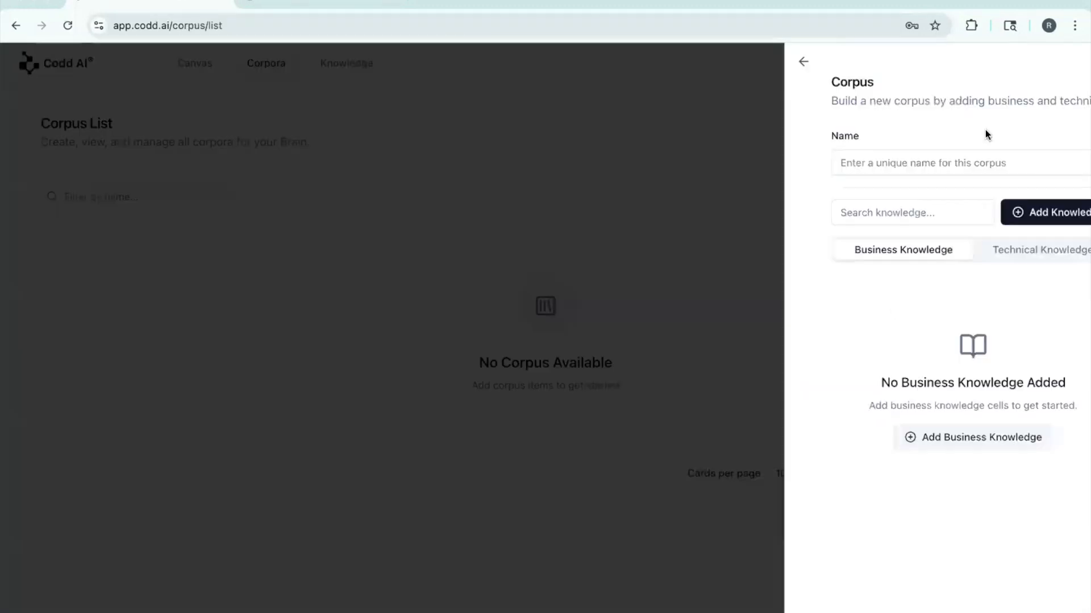
{"action": "left_click", "coordinate": [216, 160]}
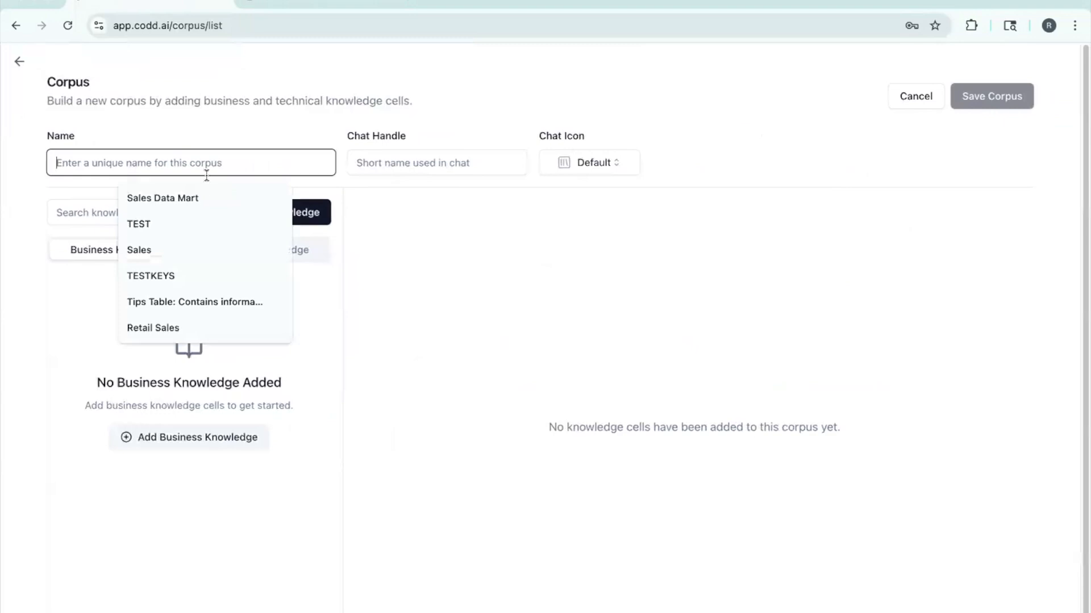
{"action": "key", "text": "Down"}
{"action": "key", "text": "Return"}
{"action": "double_click", "coordinate": [391, 163]}
{"action": "triple_click", "coordinate": [390, 163]}
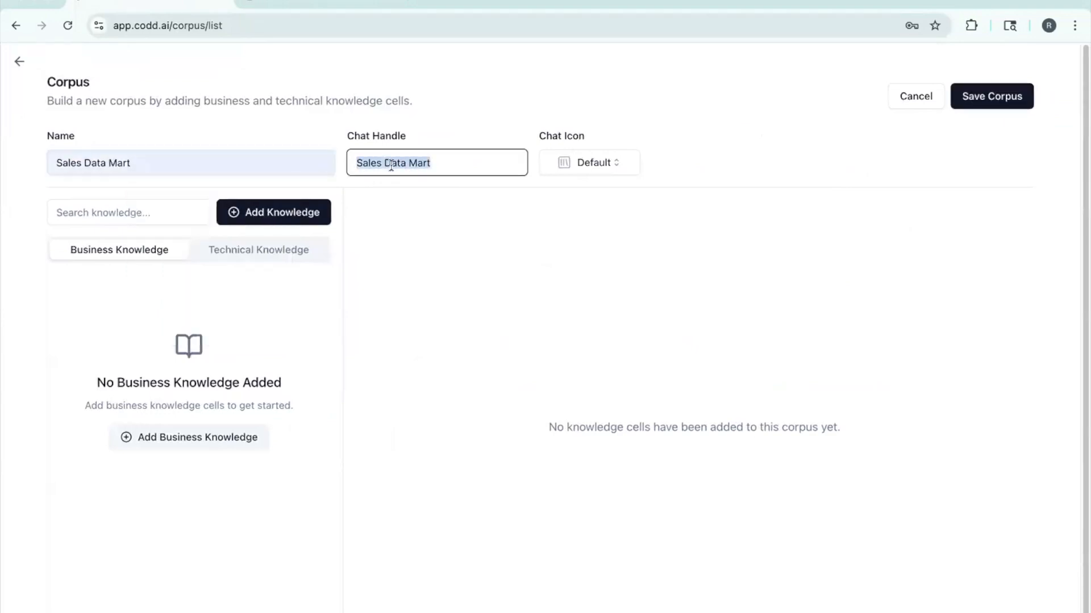
{"action": "type", "text": "SDM"}
{"action": "left_click", "coordinate": [382, 219]}
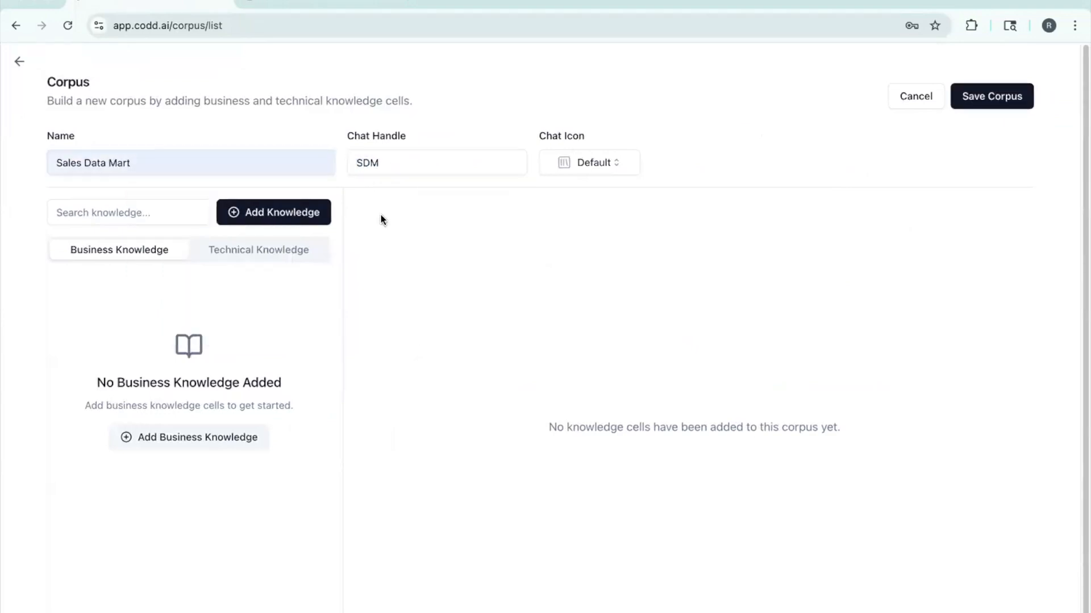
{"action": "left_click", "coordinate": [575, 164]}
{"action": "scroll", "coordinate": [597, 344], "scroll_direction": "down", "scroll_amount": 1}
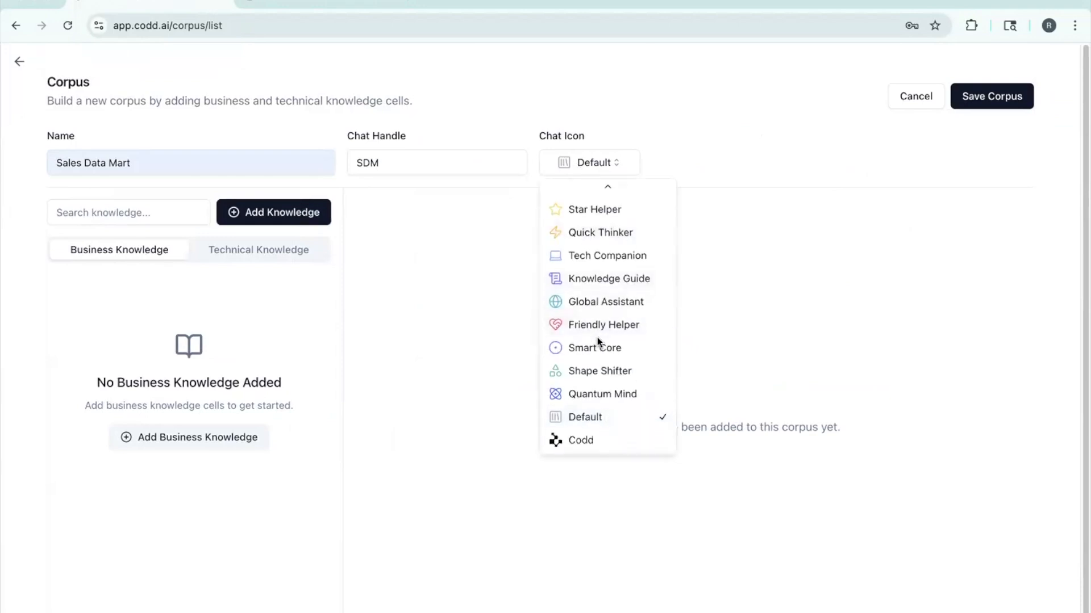
{"action": "left_click", "coordinate": [585, 442]}
Add both the technical Retail Sales Data Mart cell and the business Computer Retail Data Mart cell to the corpus
{"action": "left_click", "coordinate": [291, 214]}
{"action": "left_click", "coordinate": [142, 215]}
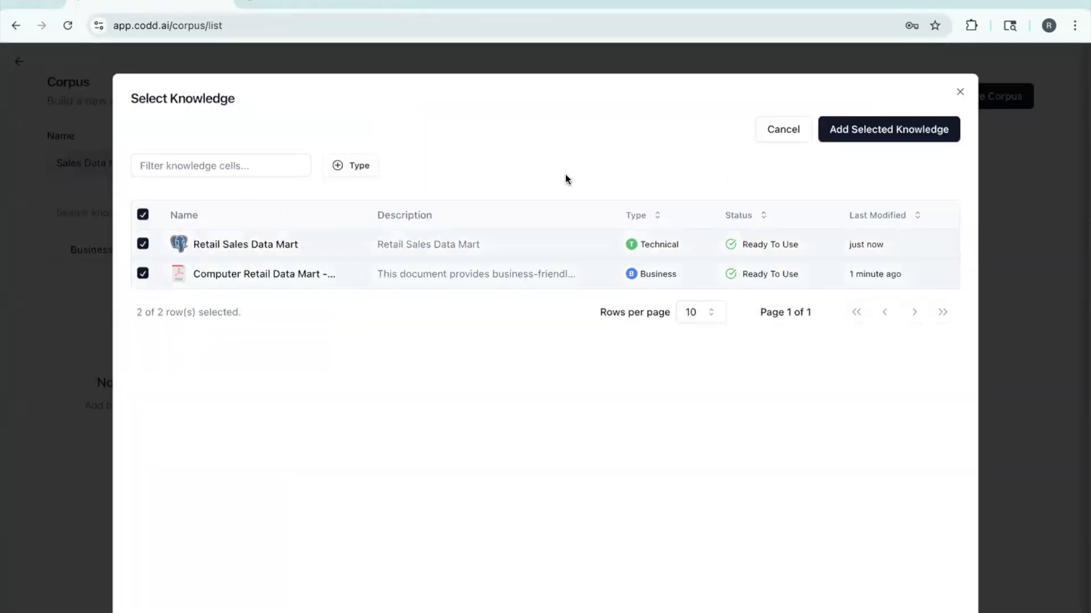
{"action": "left_click", "coordinate": [848, 130]}
Check the technical and business knowledge included in the Sales Data Mart corpus, and save the corpus
{"action": "left_click", "coordinate": [227, 250]}
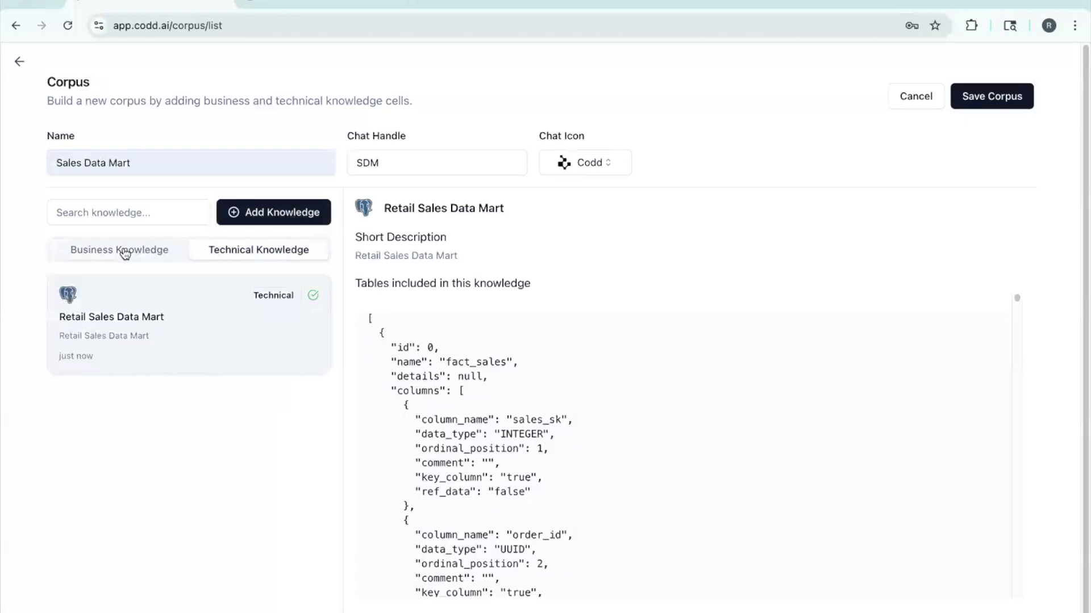
{"action": "left_click", "coordinate": [125, 251]}
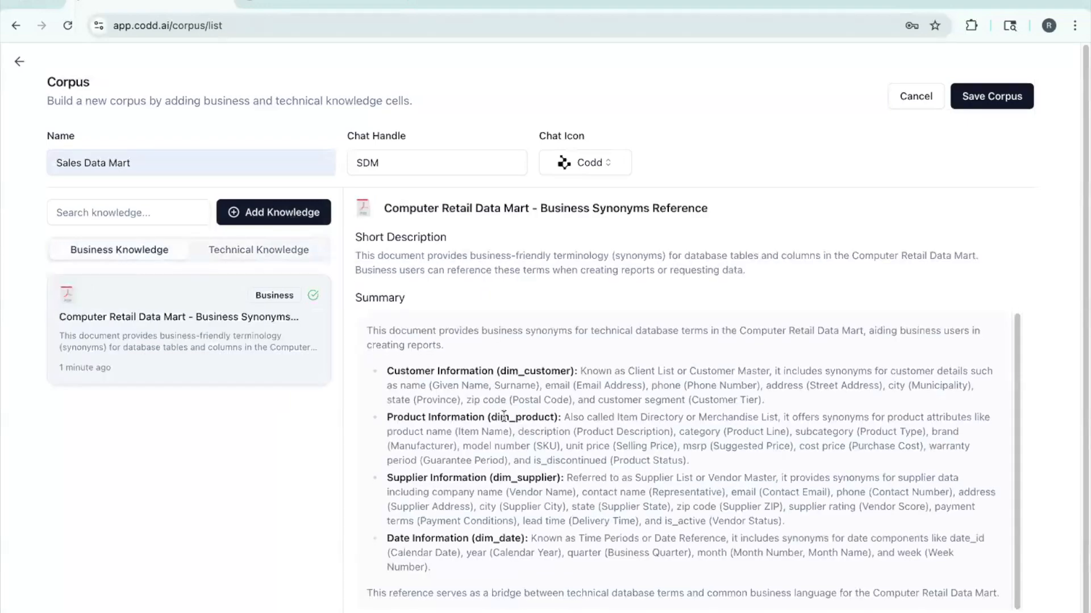
{"action": "triple_click", "coordinate": [503, 416]}
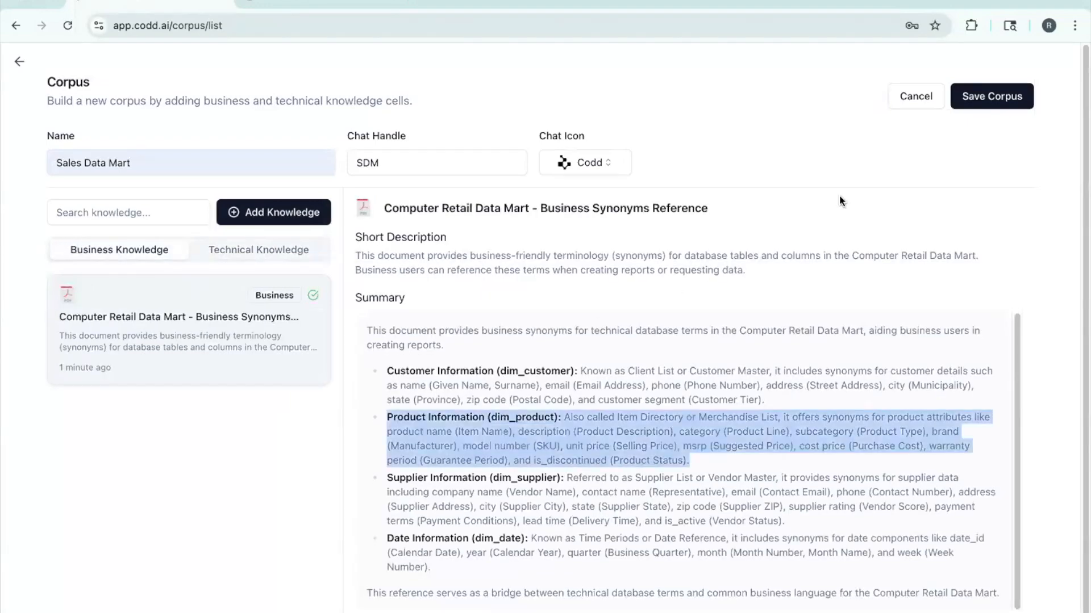
{"action": "left_click", "coordinate": [851, 167]}
{"action": "left_click", "coordinate": [992, 96]}
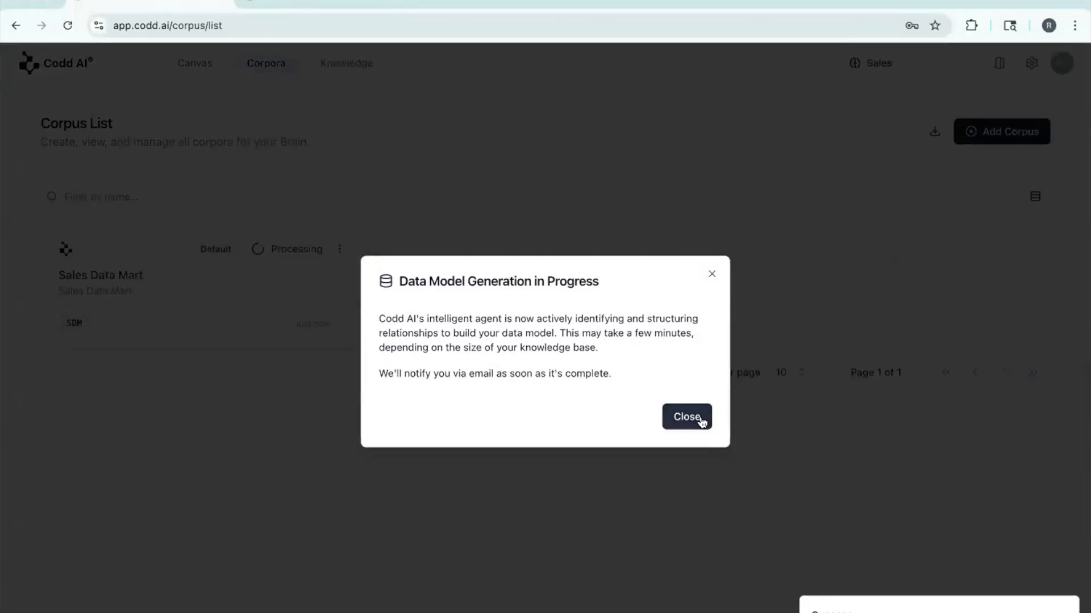
{"action": "left_click", "coordinate": [687, 418]}
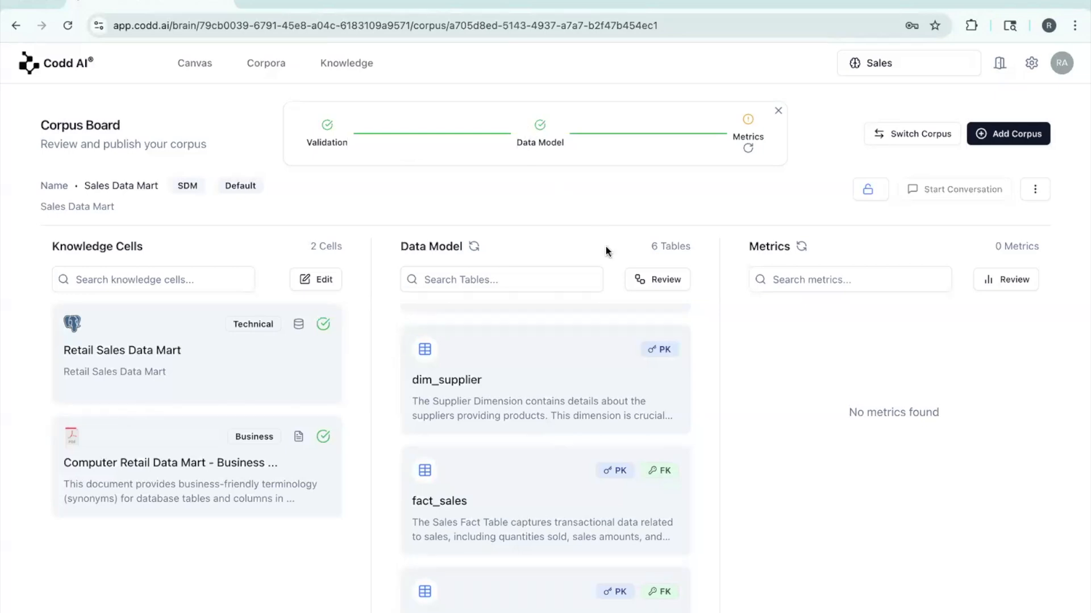
Browse the data model tables on the Sales Data Mart corpus board and examine the keys and relationships of fact_sales
{"action": "scroll", "coordinate": [587, 436], "scroll_direction": "down", "scroll_amount": 1}
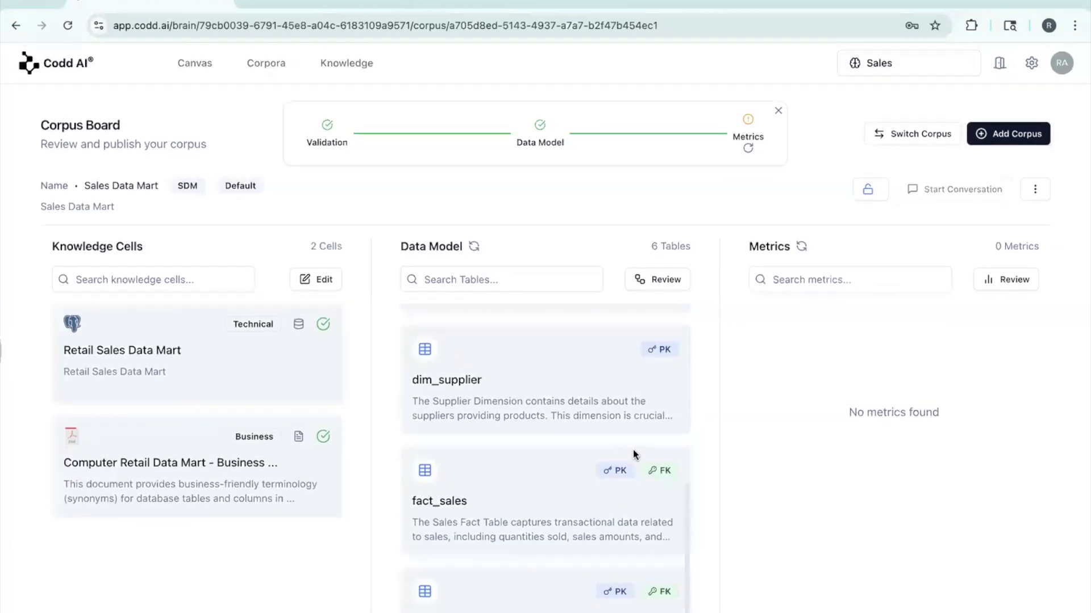
{"action": "scroll", "coordinate": [633, 448], "scroll_direction": "up", "scroll_amount": 5}
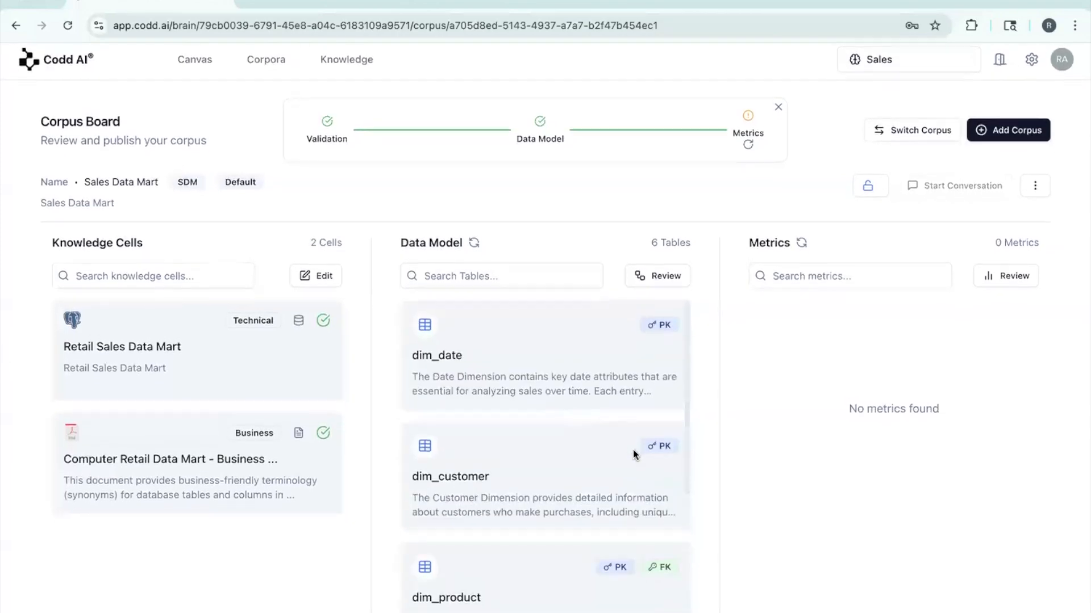
{"action": "scroll", "coordinate": [632, 448], "scroll_direction": "down", "scroll_amount": 5}
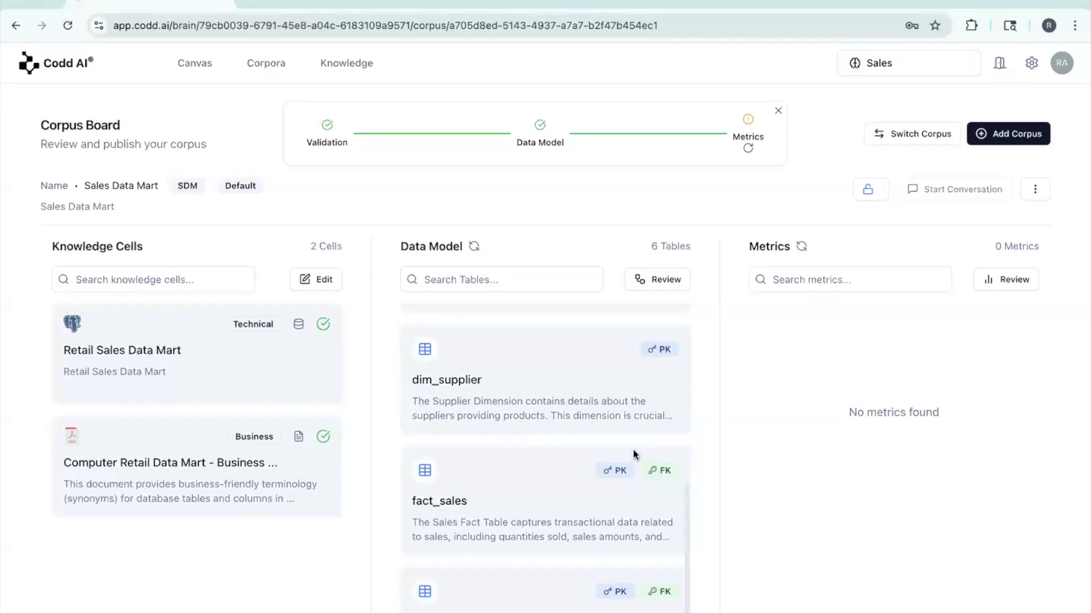
{"action": "left_click", "coordinate": [621, 520]}
{"action": "scroll", "coordinate": [451, 443], "scroll_direction": "up", "scroll_amount": 5}
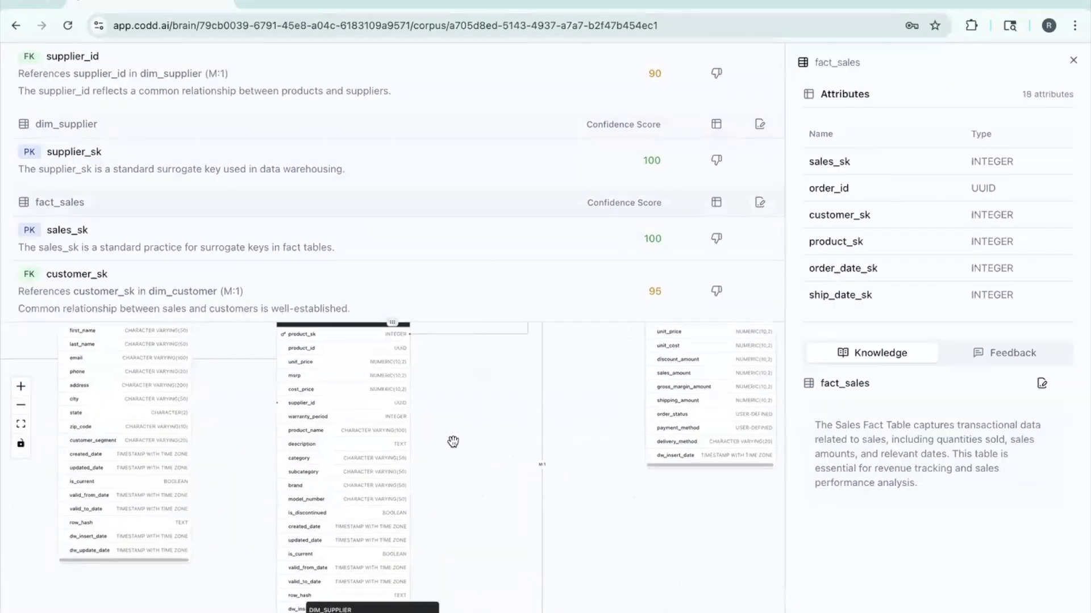
{"action": "scroll", "coordinate": [452, 442], "scroll_direction": "down", "scroll_amount": 5}
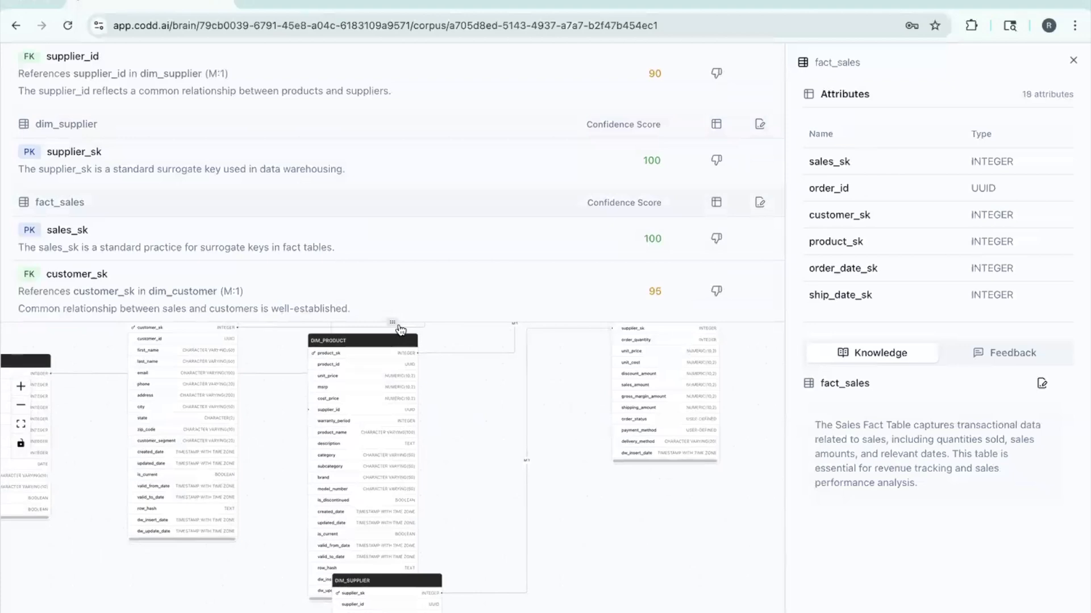
{"action": "left_click_drag", "start_coordinate": [396, 320], "coordinate": [396, 484]}
{"action": "scroll", "coordinate": [441, 377], "scroll_direction": "down", "scroll_amount": 2}
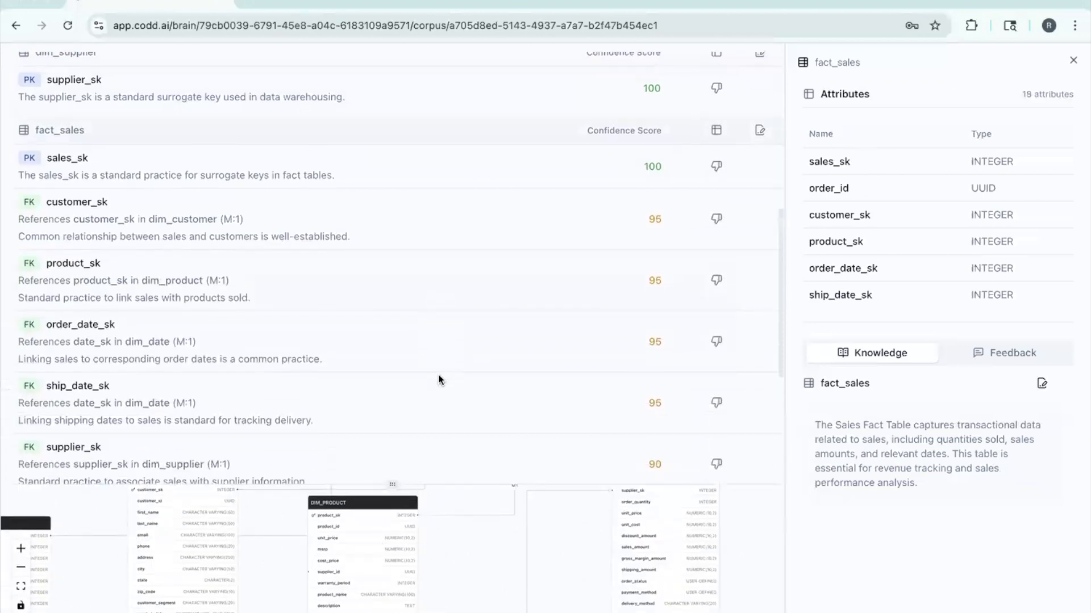
Lock the Sales Data Mart data model after checking the entities' key confidence scores, and close the review
{"action": "scroll", "coordinate": [439, 378], "scroll_direction": "up", "scroll_amount": 3}
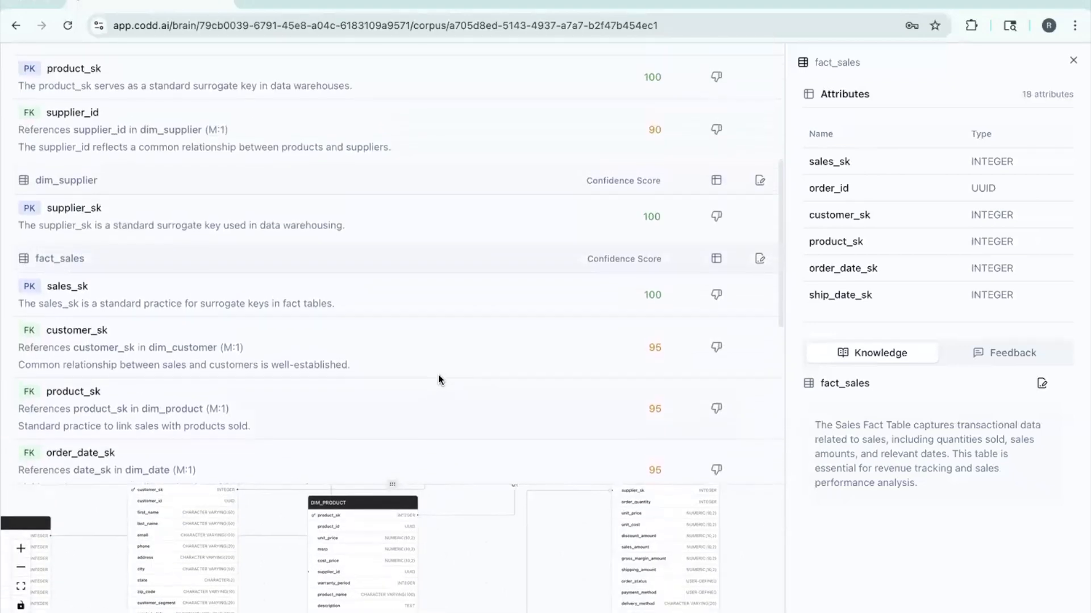
{"action": "scroll", "coordinate": [635, 356], "scroll_direction": "down", "scroll_amount": 3}
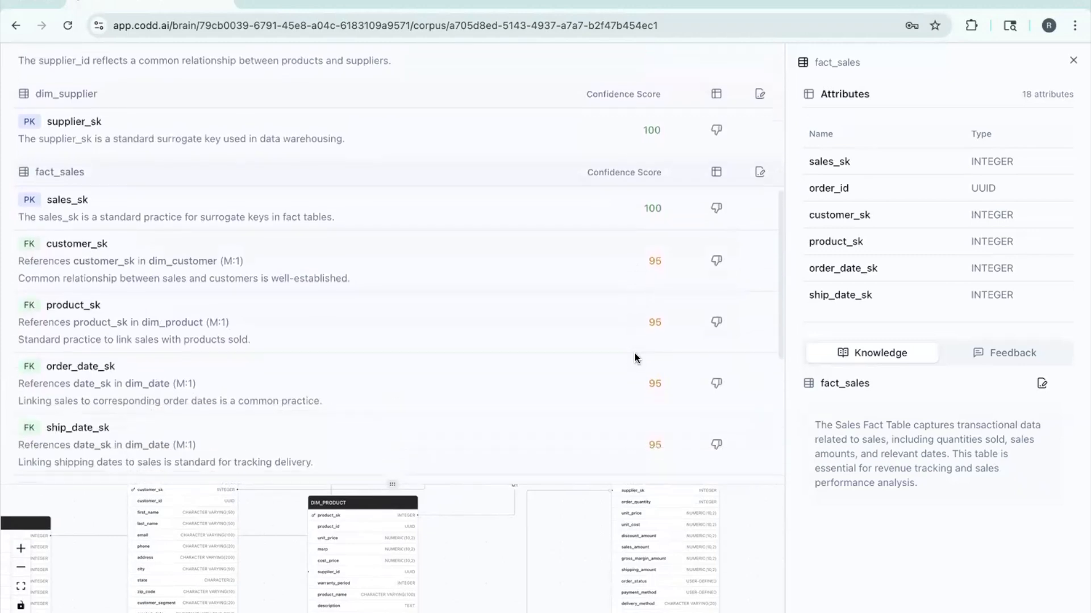
{"action": "scroll", "coordinate": [635, 353], "scroll_direction": "down", "scroll_amount": 4}
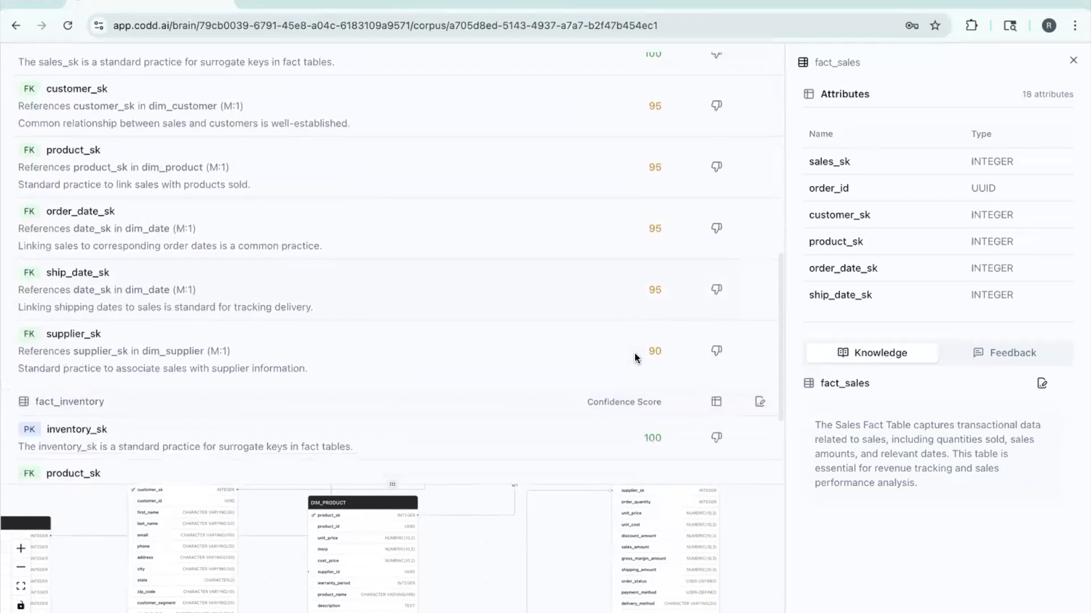
{"action": "scroll", "coordinate": [635, 353], "scroll_direction": "up", "scroll_amount": 2}
{"action": "scroll", "coordinate": [635, 353], "scroll_direction": "up", "scroll_amount": 10}
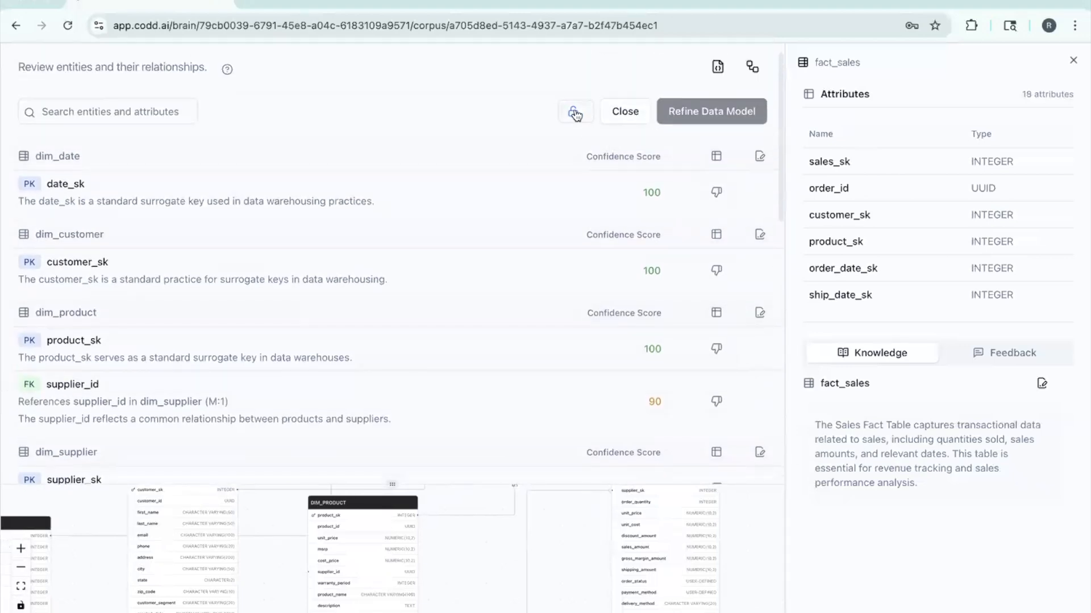
{"action": "left_click", "coordinate": [573, 112]}
{"action": "left_click", "coordinate": [661, 403]}
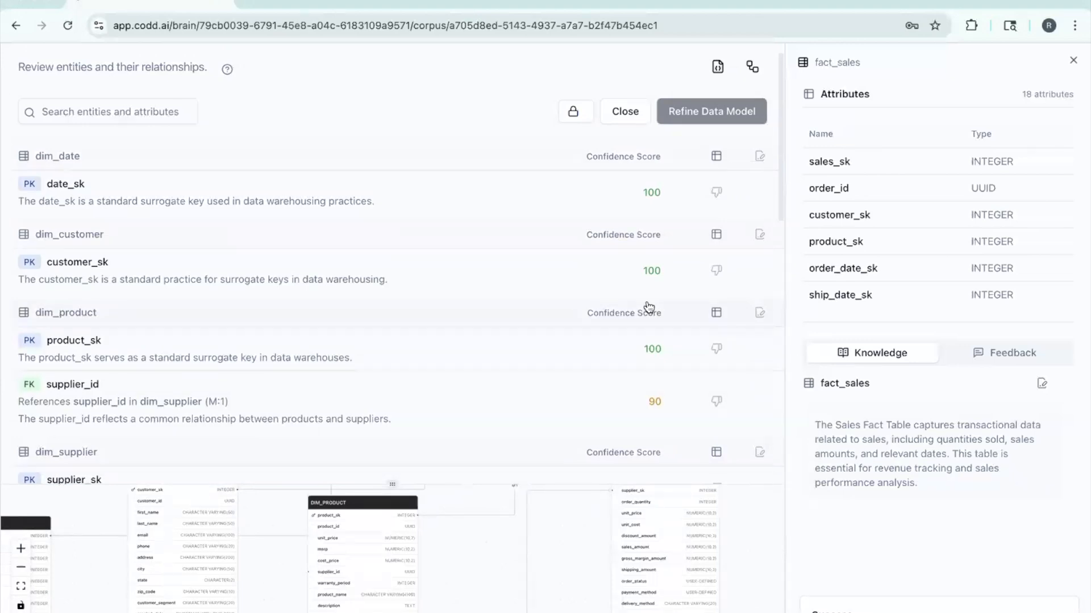
{"action": "left_click", "coordinate": [626, 116]}
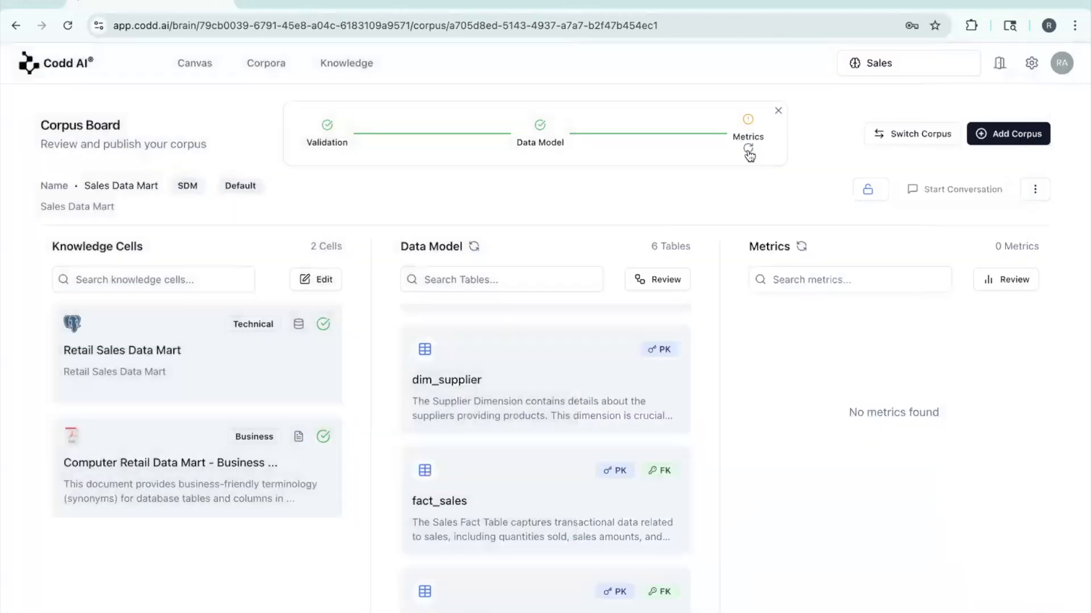
Generate metrics for the Sales Data Mart corpus from its data model and dismiss the progress notice
{"action": "left_click", "coordinate": [748, 150]}
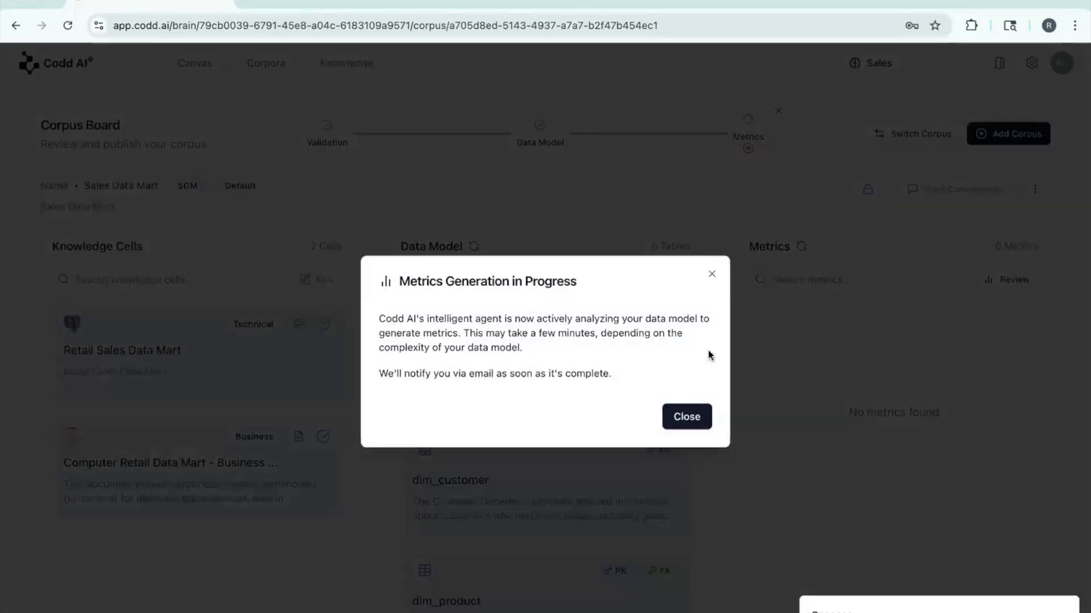
{"action": "left_click", "coordinate": [695, 415]}
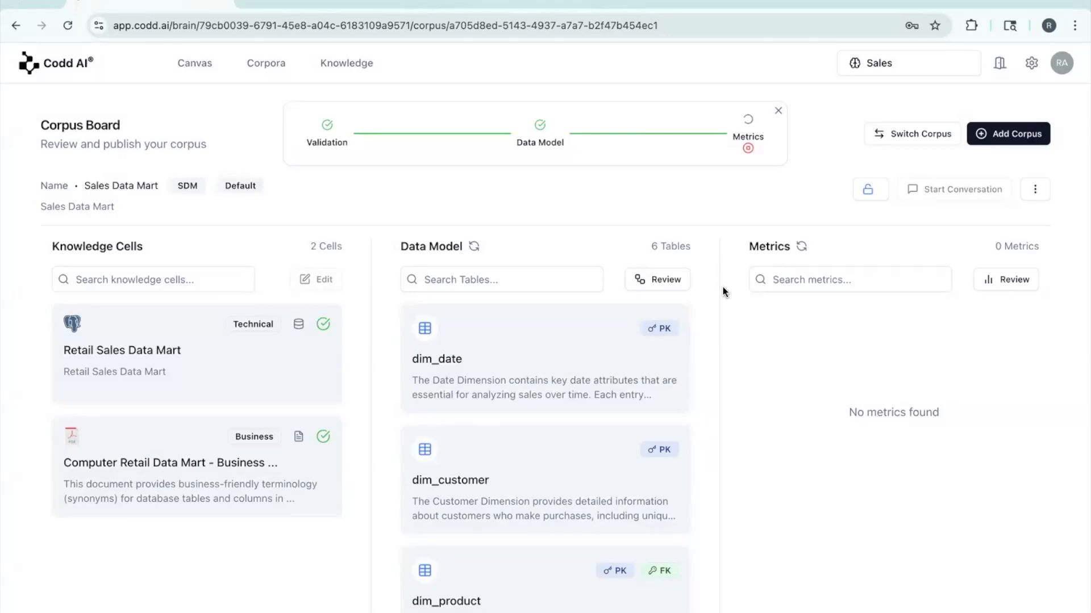
{"action": "left_click_drag", "start_coordinate": [989, 238], "coordinate": [1054, 239]}
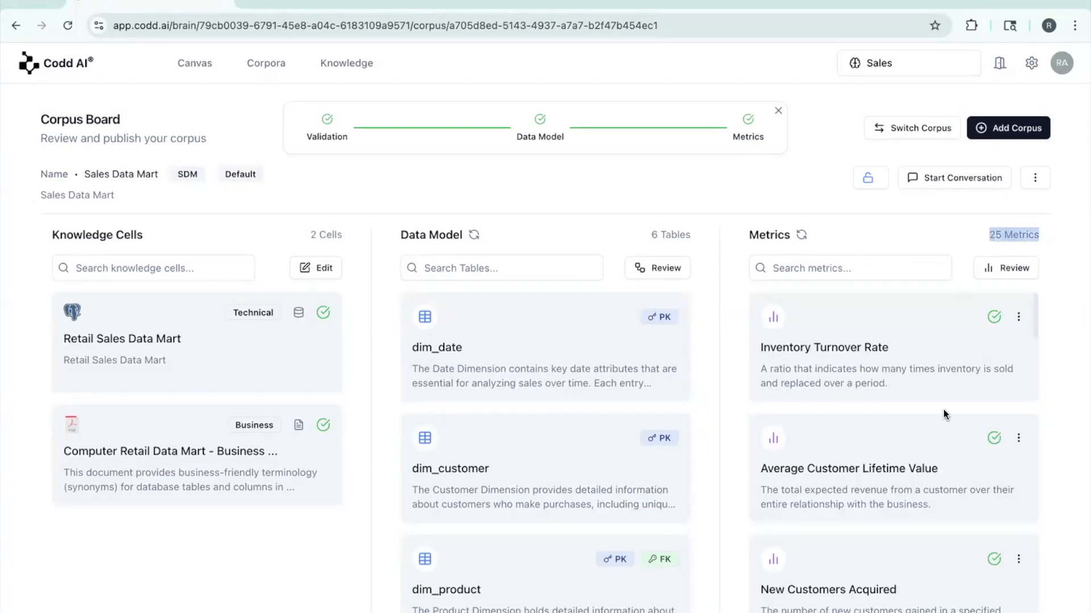
Browse the generated metrics on the corpus board and open the Total Sales Amount metric
{"action": "scroll", "coordinate": [943, 409], "scroll_direction": "down", "scroll_amount": 20}
{"action": "scroll", "coordinate": [943, 410], "scroll_direction": "down", "scroll_amount": 20}
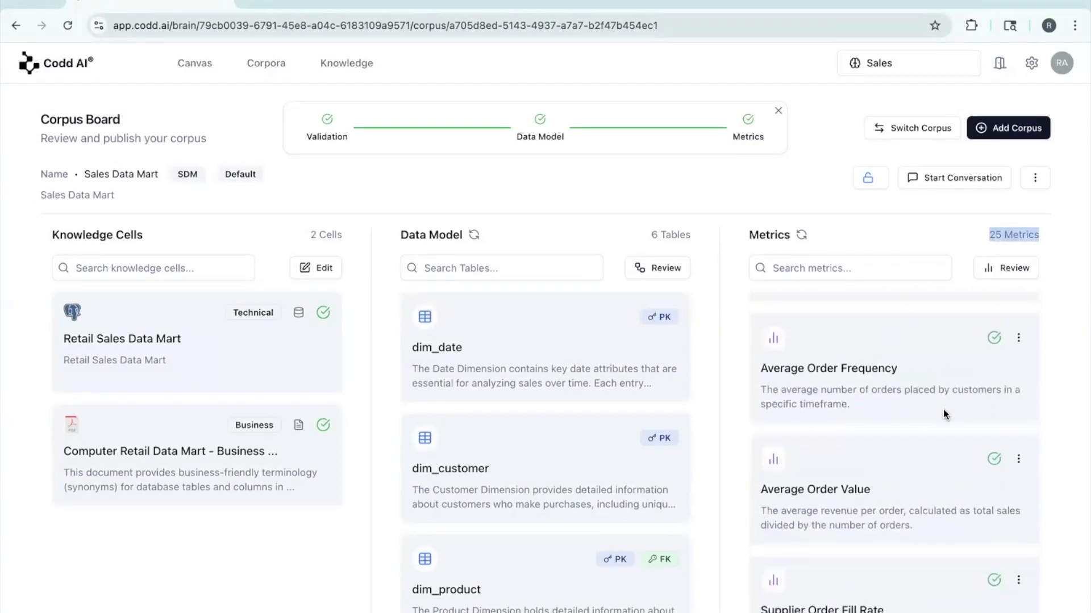
{"action": "scroll", "coordinate": [943, 404], "scroll_direction": "up", "scroll_amount": 2}
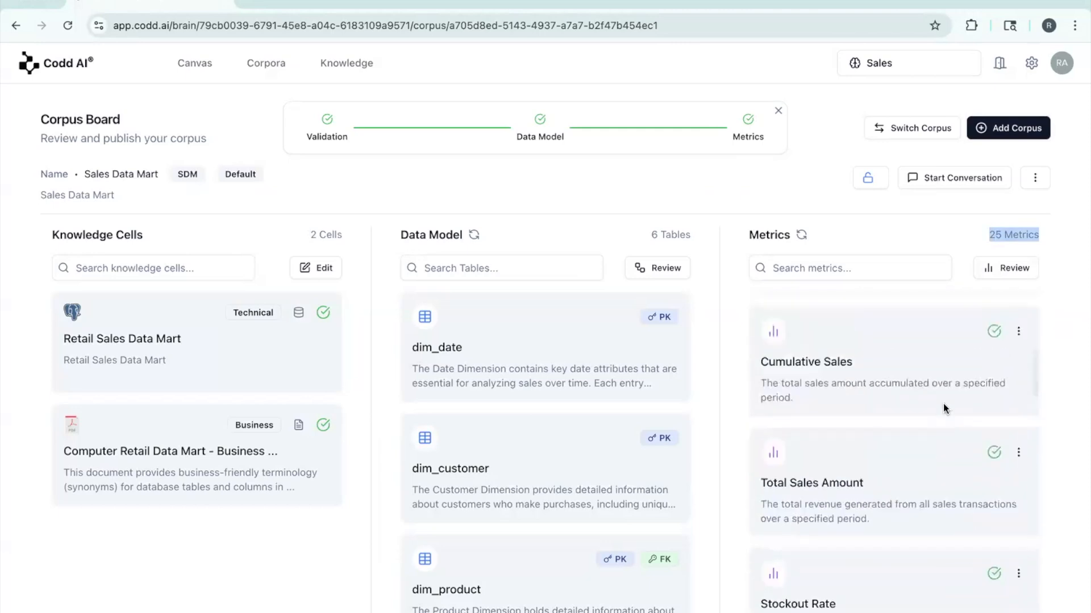
{"action": "scroll", "coordinate": [943, 404], "scroll_direction": "down", "scroll_amount": 1}
{"action": "left_click", "coordinate": [824, 458]}
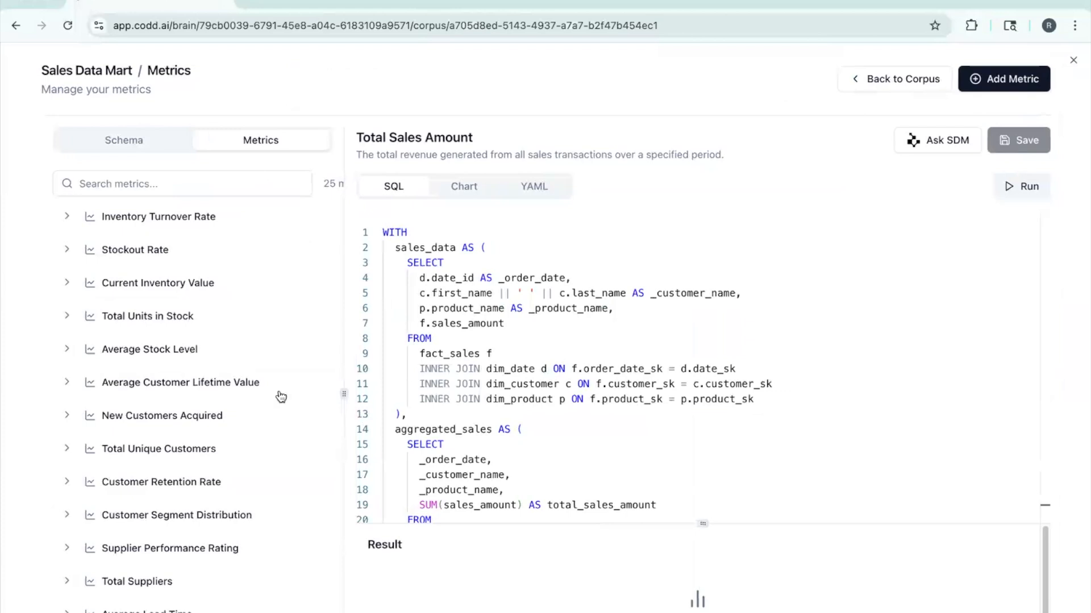
Expand Total Sales Amount in the metrics list to inspect its fields, and expand the fact_sales table in the schema
{"action": "scroll", "coordinate": [243, 382], "scroll_direction": "down", "scroll_amount": 2}
{"action": "scroll", "coordinate": [244, 385], "scroll_direction": "up", "scroll_amount": 2}
{"action": "scroll", "coordinate": [88, 395], "scroll_direction": "down", "scroll_amount": 6}
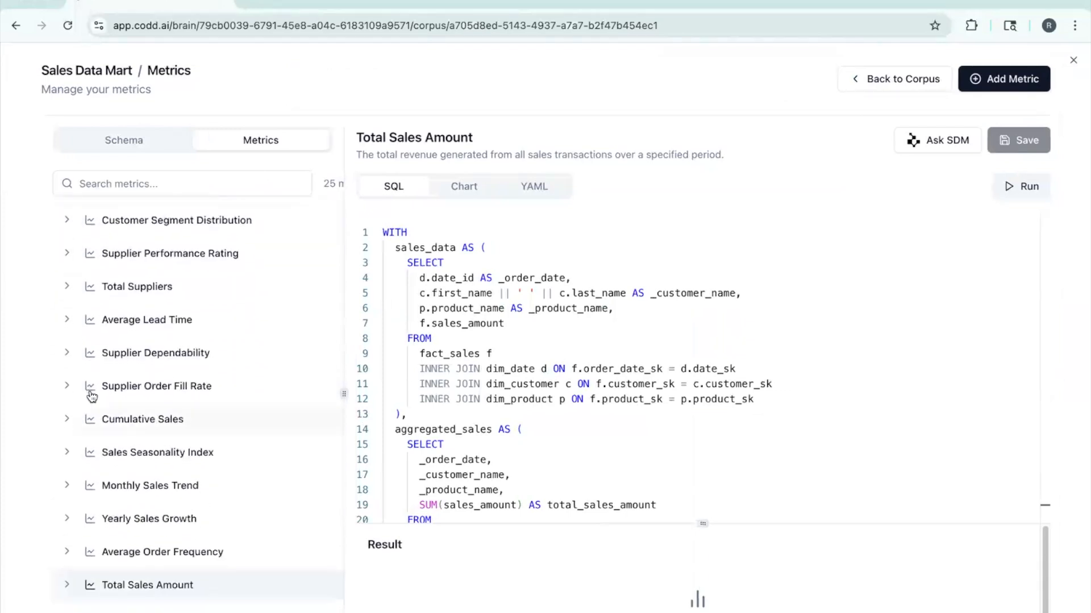
{"action": "left_click", "coordinate": [66, 514]}
{"action": "scroll", "coordinate": [66, 513], "scroll_direction": "down", "scroll_amount": 2}
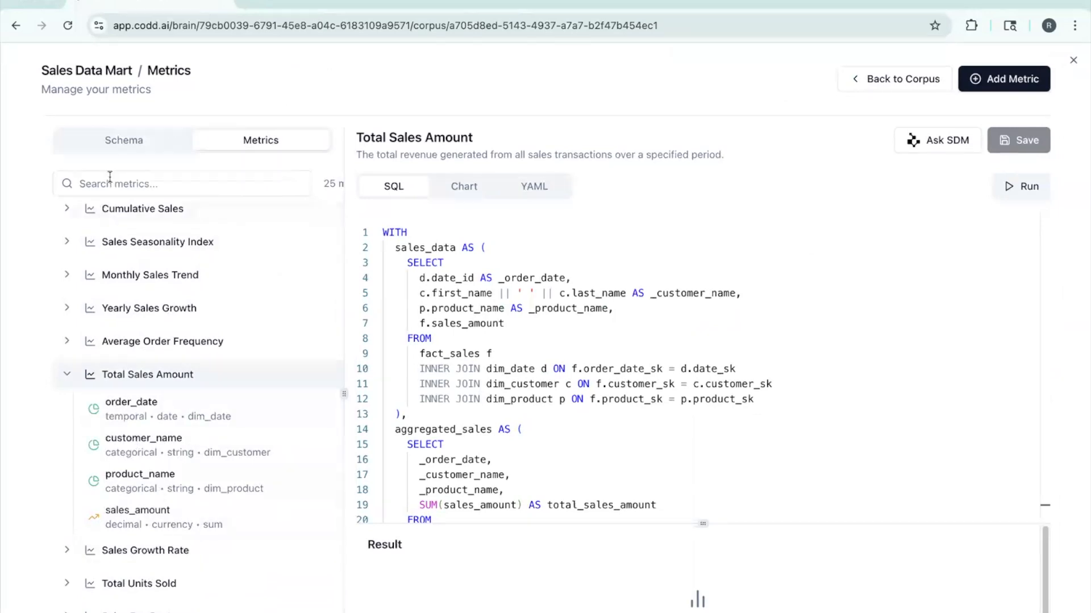
{"action": "left_click", "coordinate": [121, 146]}
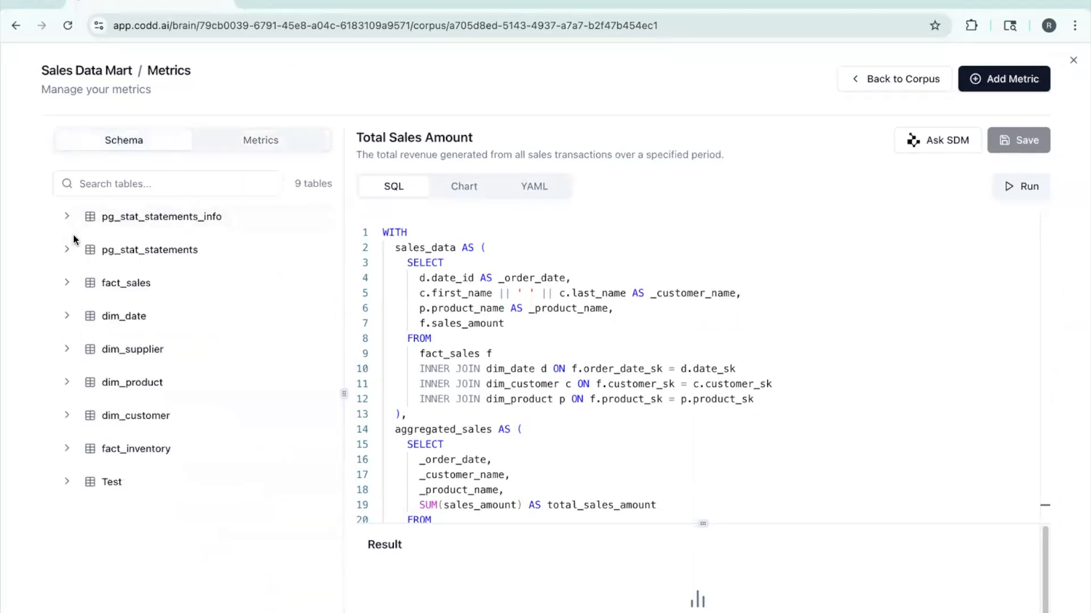
{"action": "left_click", "coordinate": [68, 284]}
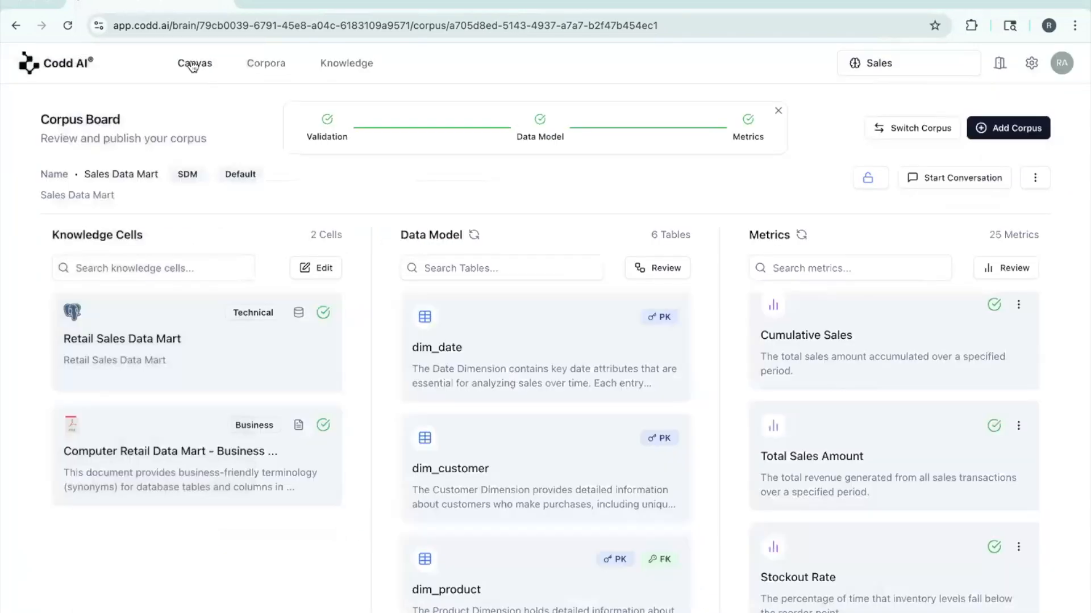
Rerun the Supplier Order Fill Rate question on the Canvas and dismiss the trial plan notice
{"action": "left_click", "coordinate": [193, 66]}
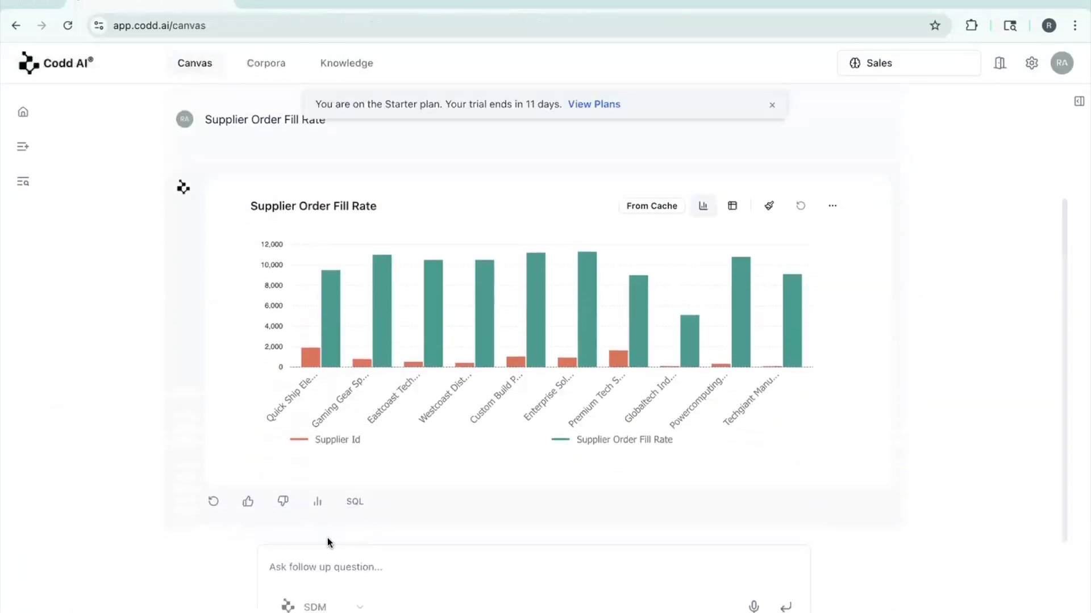
{"action": "left_click", "coordinate": [215, 503]}
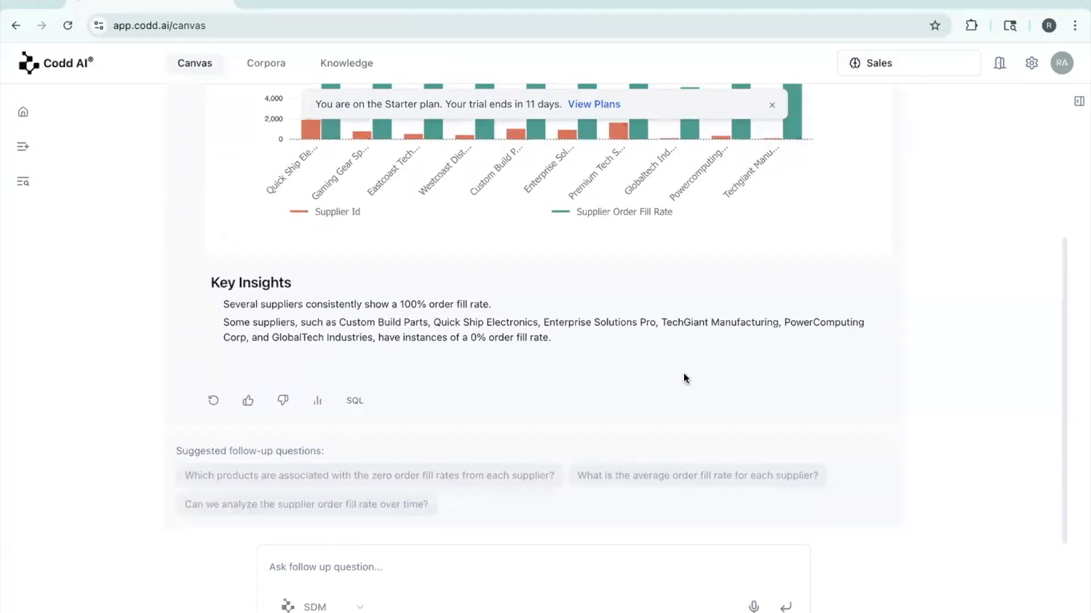
{"action": "left_click", "coordinate": [769, 108]}
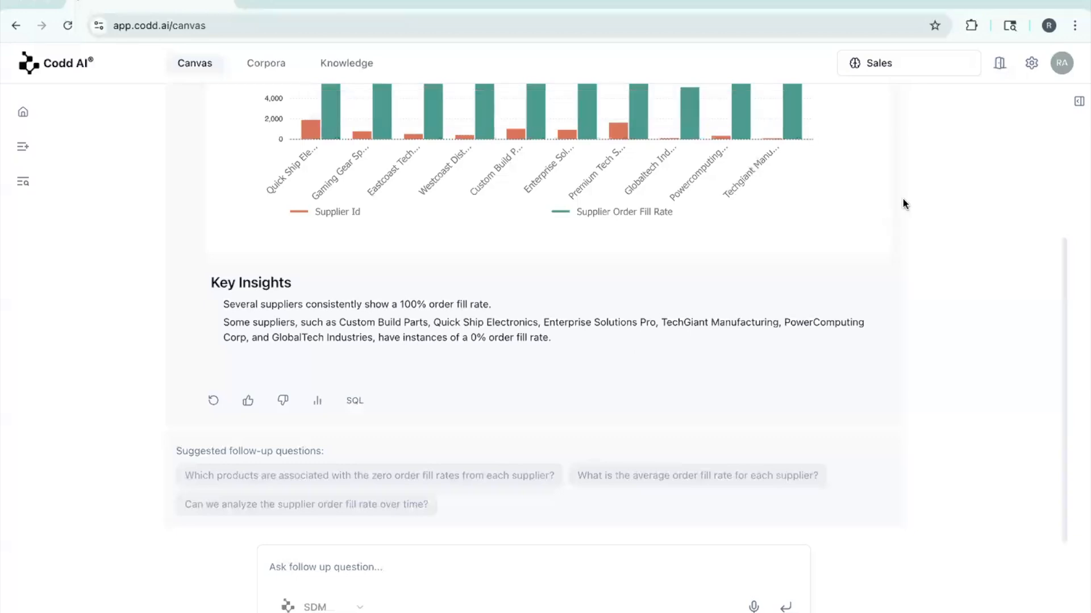
View the Contact Support request form from the account options and cancel it without submitting
{"action": "left_click", "coordinate": [1060, 66]}
{"action": "left_click", "coordinate": [986, 236]}
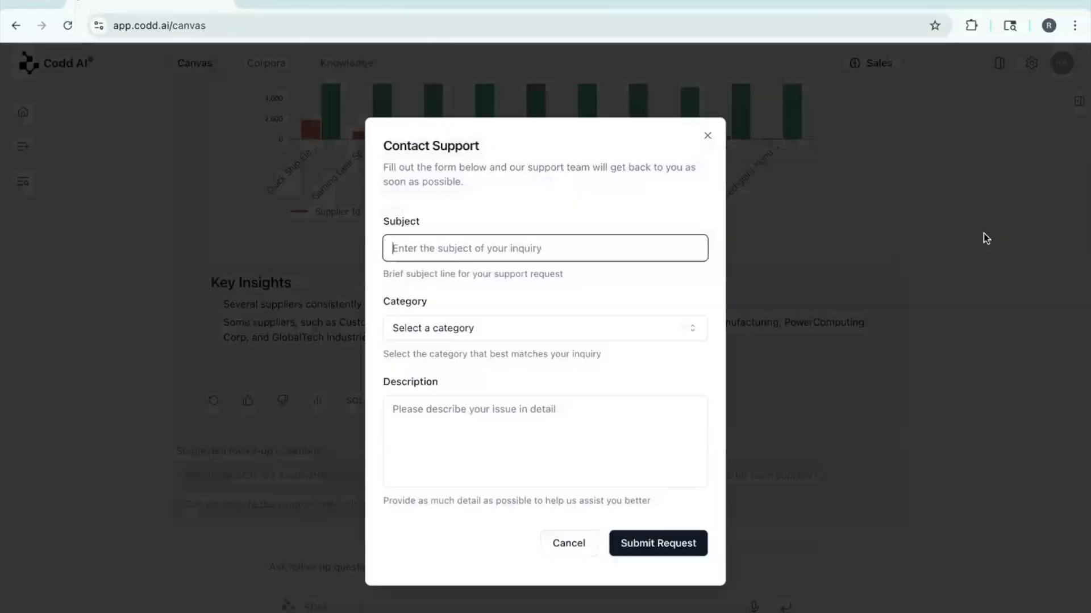
{"action": "left_click", "coordinate": [578, 545]}
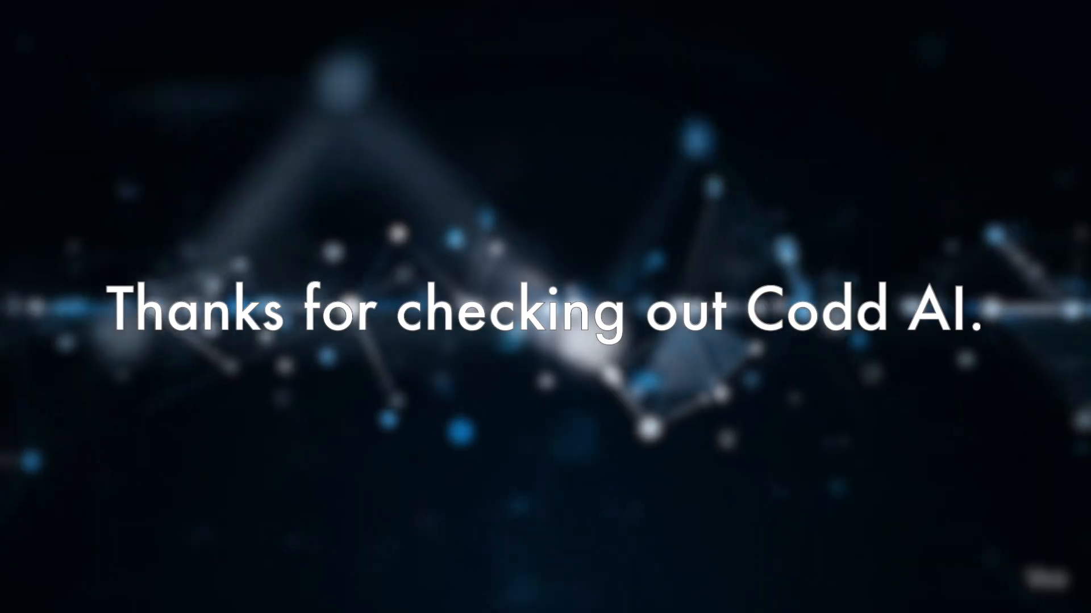